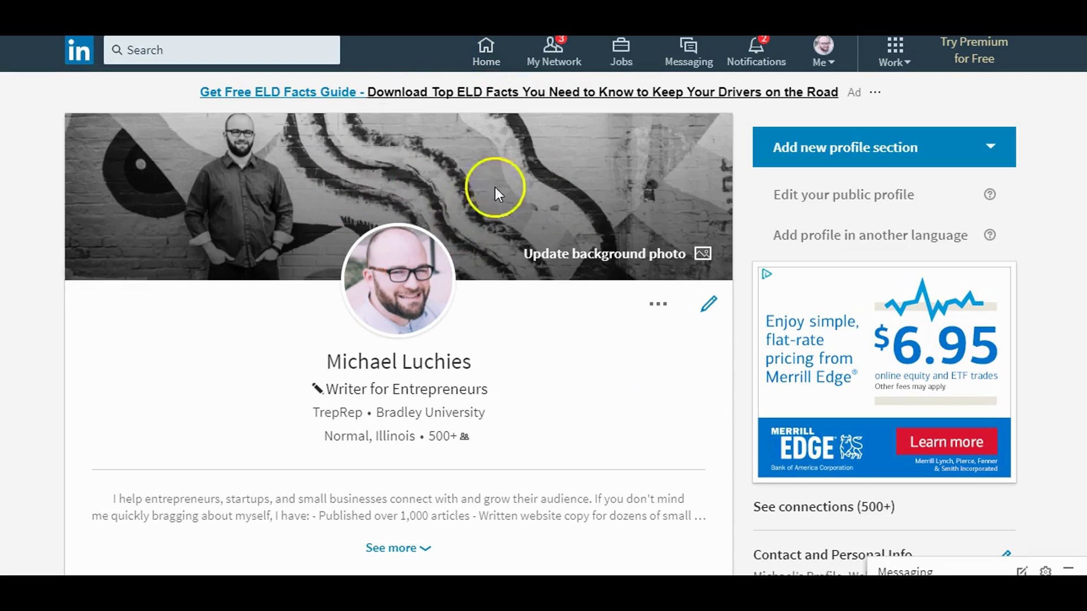
# Step: Go to the home feed, briefly expanding the share box and then collapsing it again
pyautogui.click(487, 59)
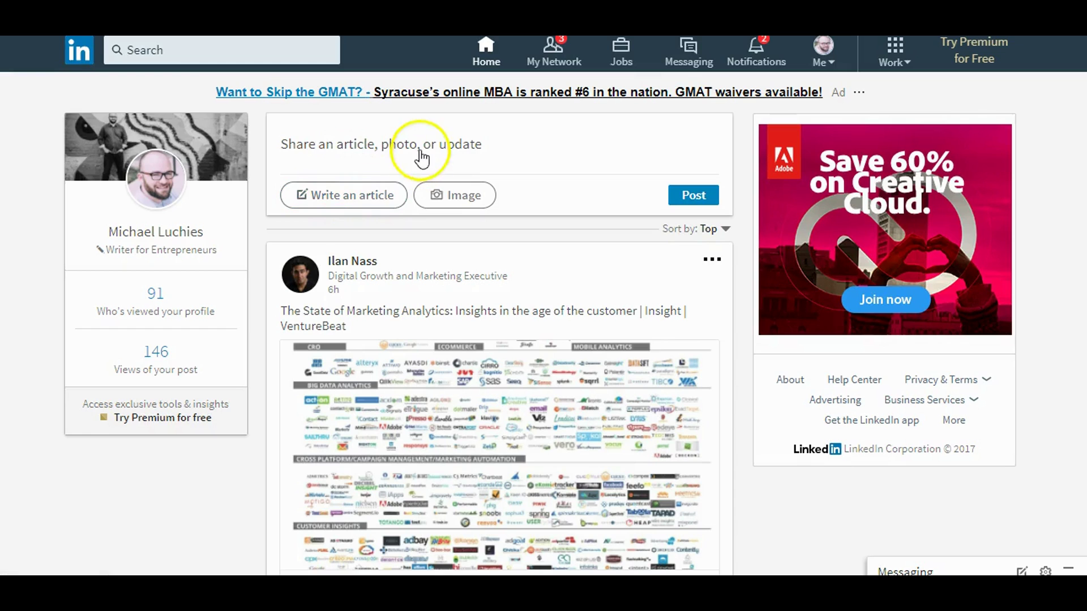
pyautogui.click(381, 150)
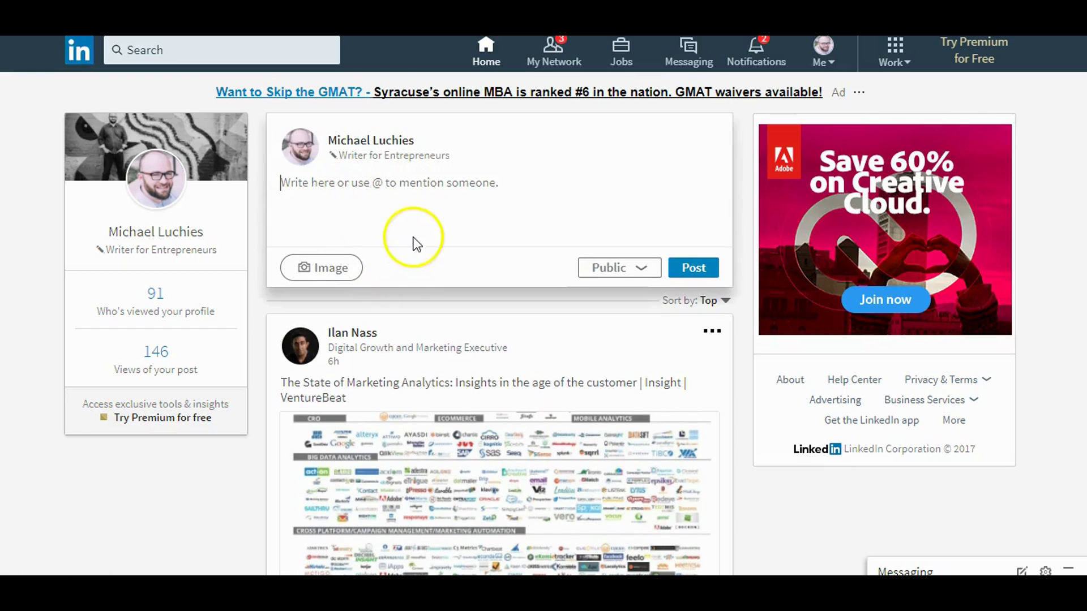
pyautogui.click(255, 243)
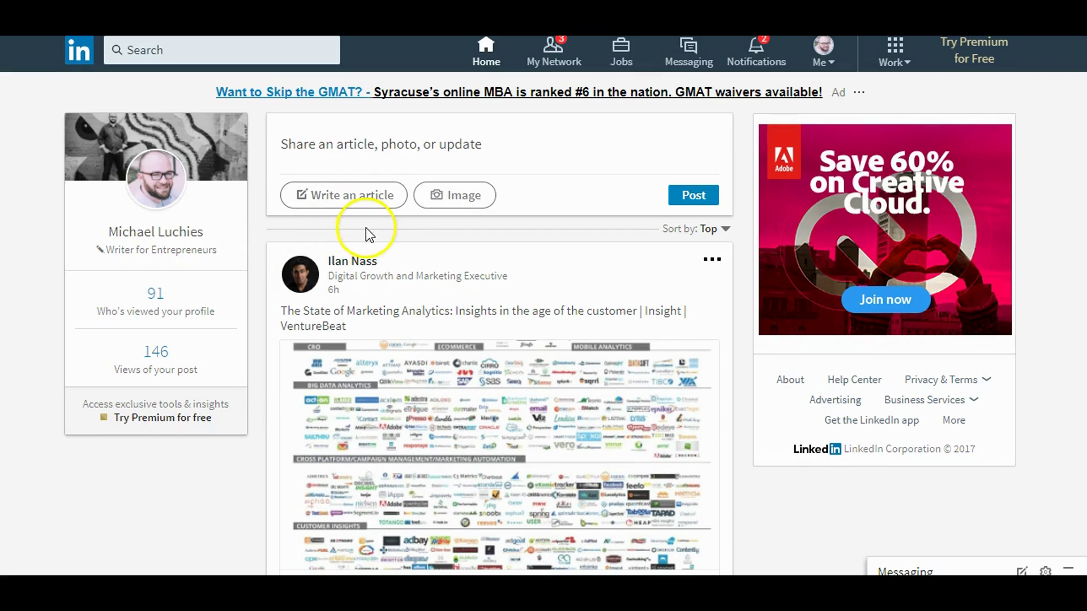
# Step: Start a new article and set its 'be yourself' cover image to the centred, content-width layout
pyautogui.click(359, 204)
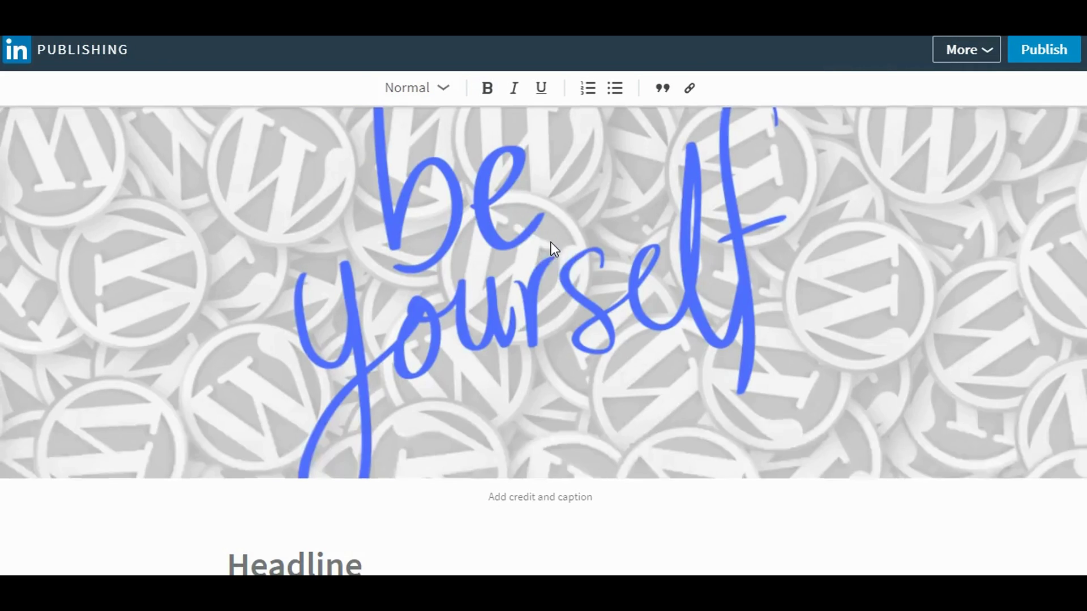
pyautogui.click(555, 257)
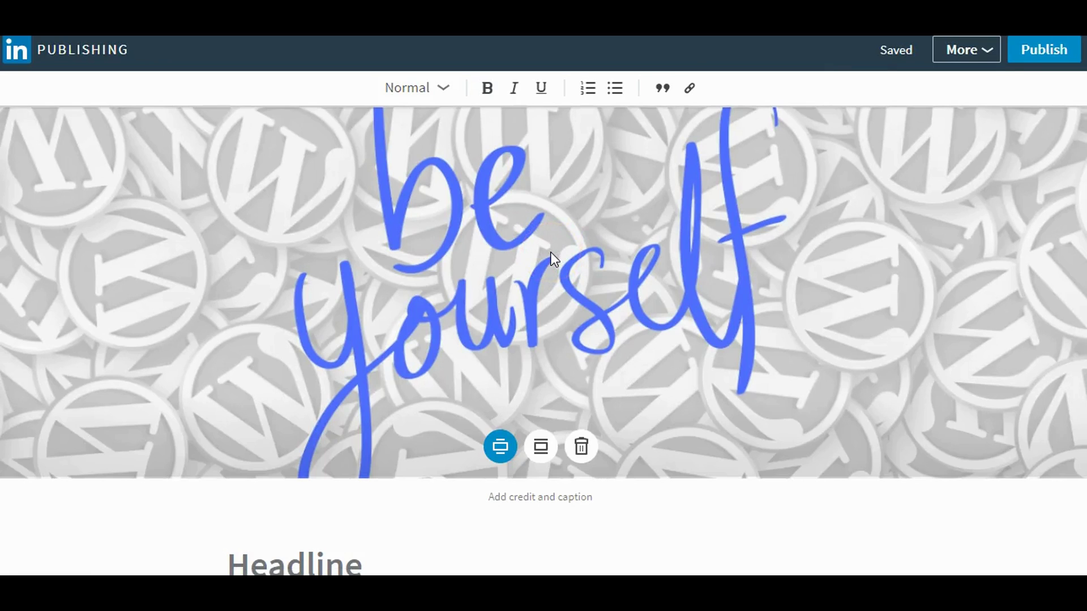
pyautogui.click(540, 447)
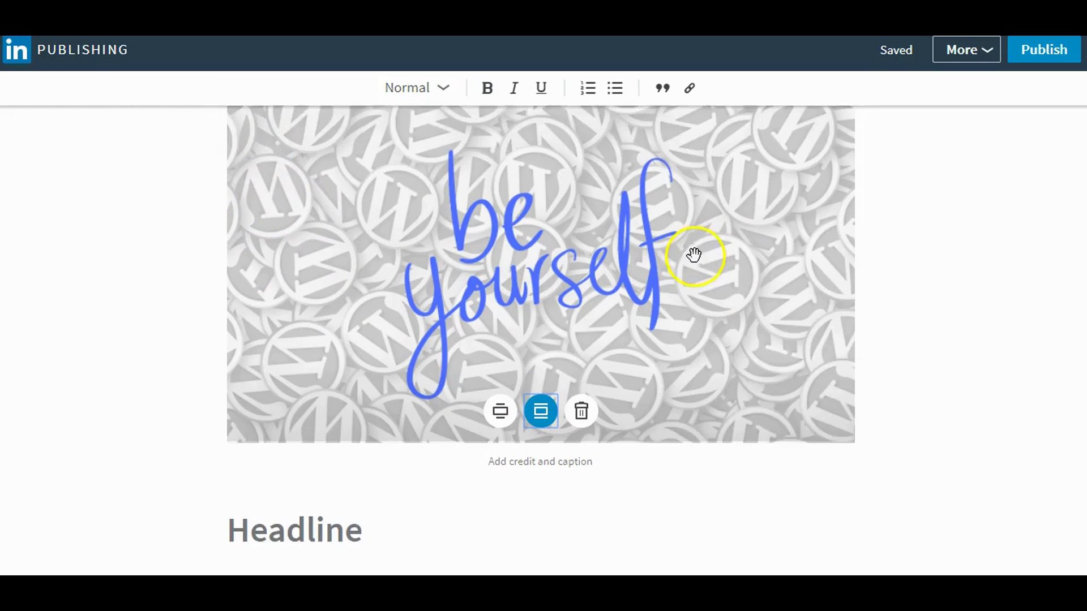
pyautogui.scroll(-2, 694, 252)
pyautogui.click(337, 468)
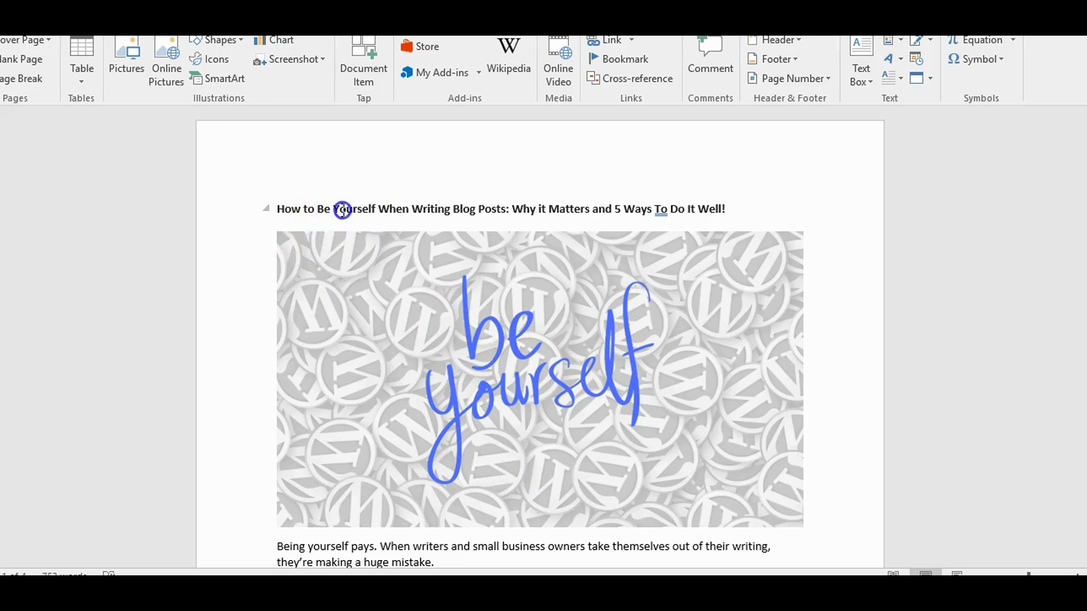
# Step: Copy the Word blog title into the headline and paste the body, from 'Being yourself pays' to the bio
pyautogui.tripleClick(305, 208)
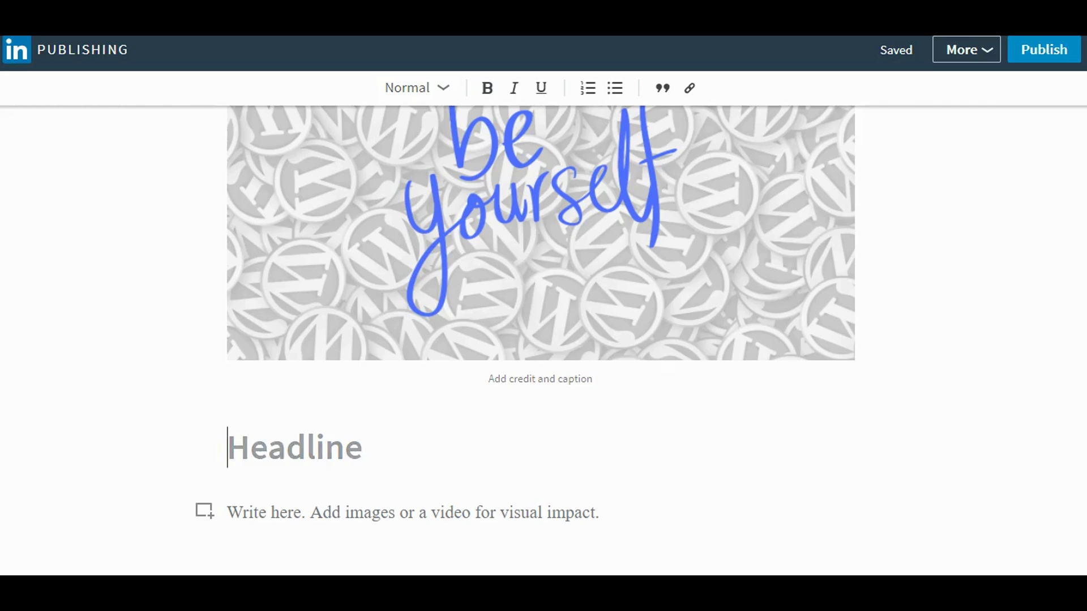
pyautogui.write('How to Be Yourself When Writing Blog Posts: Why it Matters and 5 Ways To Do It Well!')
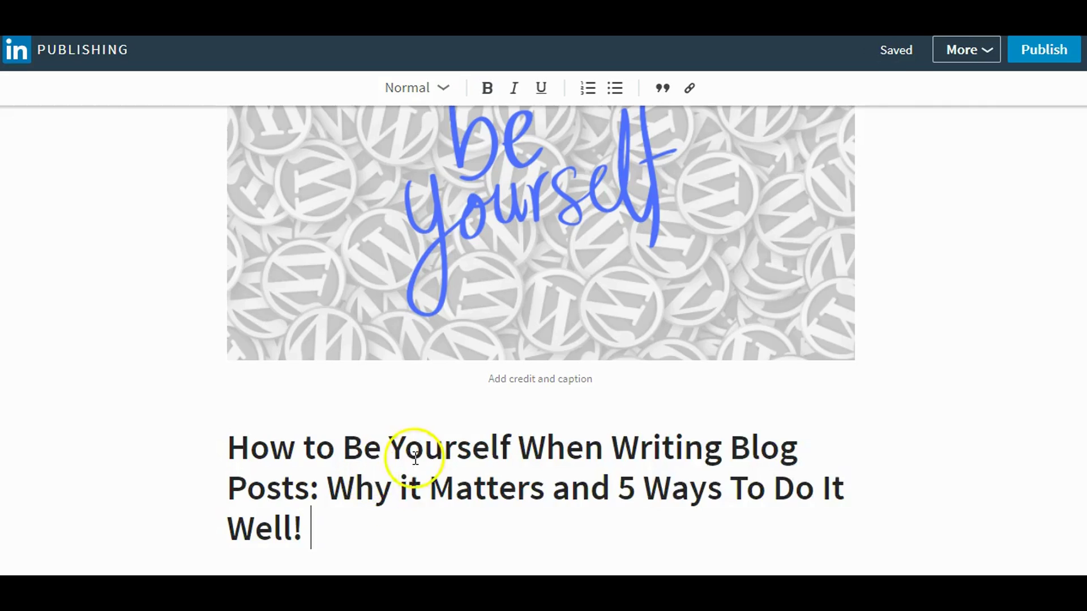
pyautogui.scroll(-2, 415, 458)
pyautogui.click(382, 466)
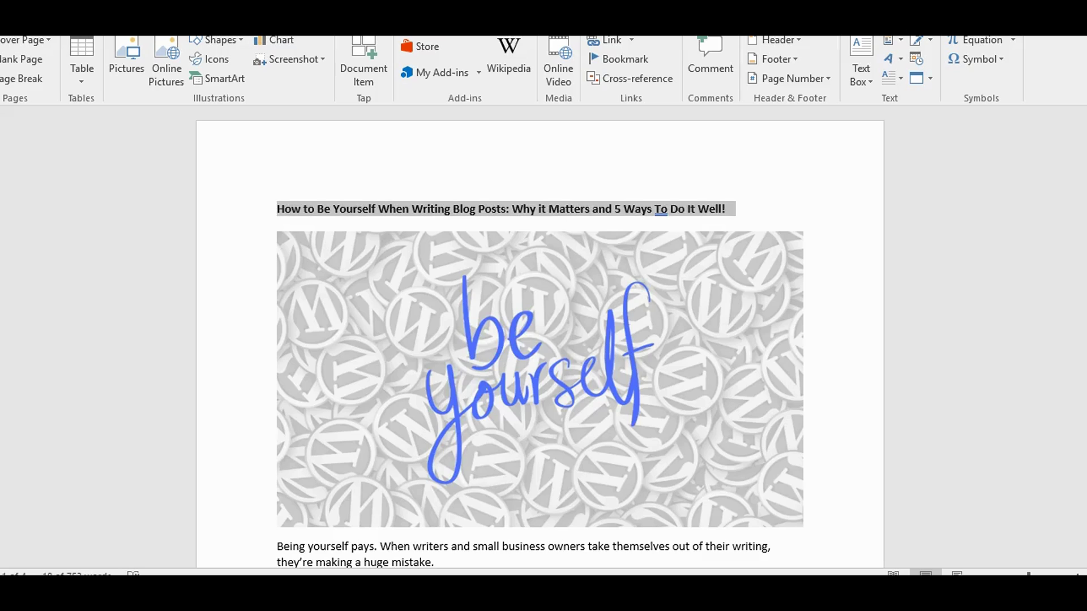
pyautogui.scroll(-5, 352, 388)
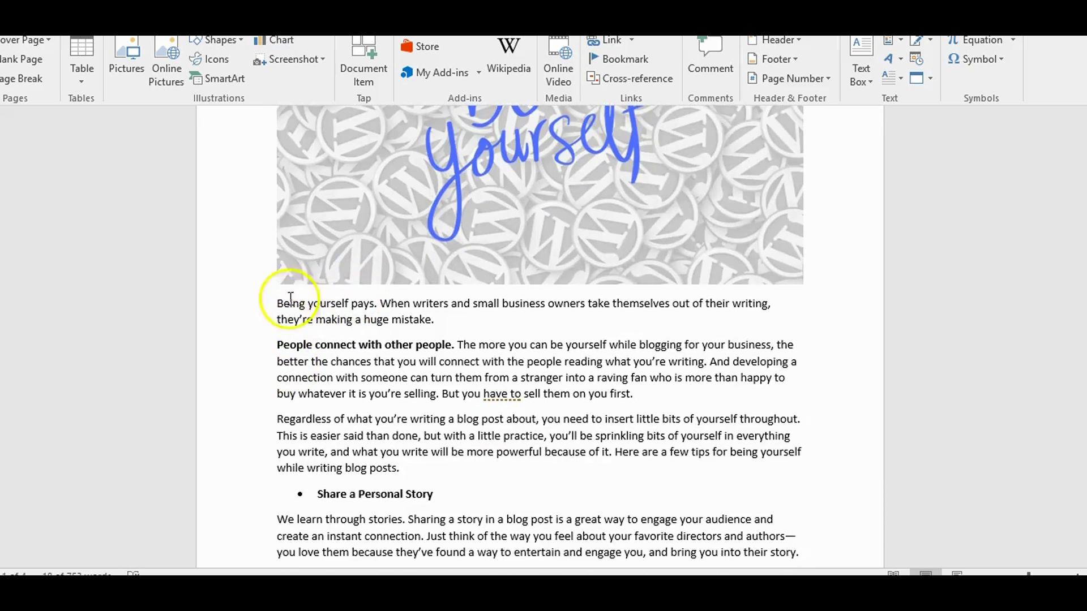
pyautogui.moveTo(277, 300); pyautogui.dragTo(614, 375)
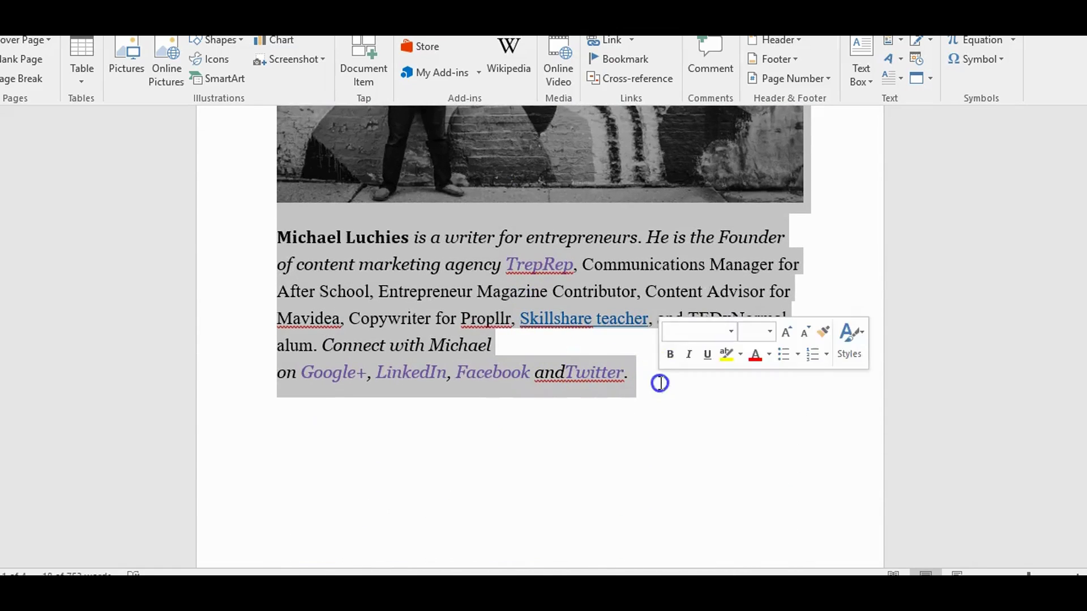
pyautogui.click(485, 461)
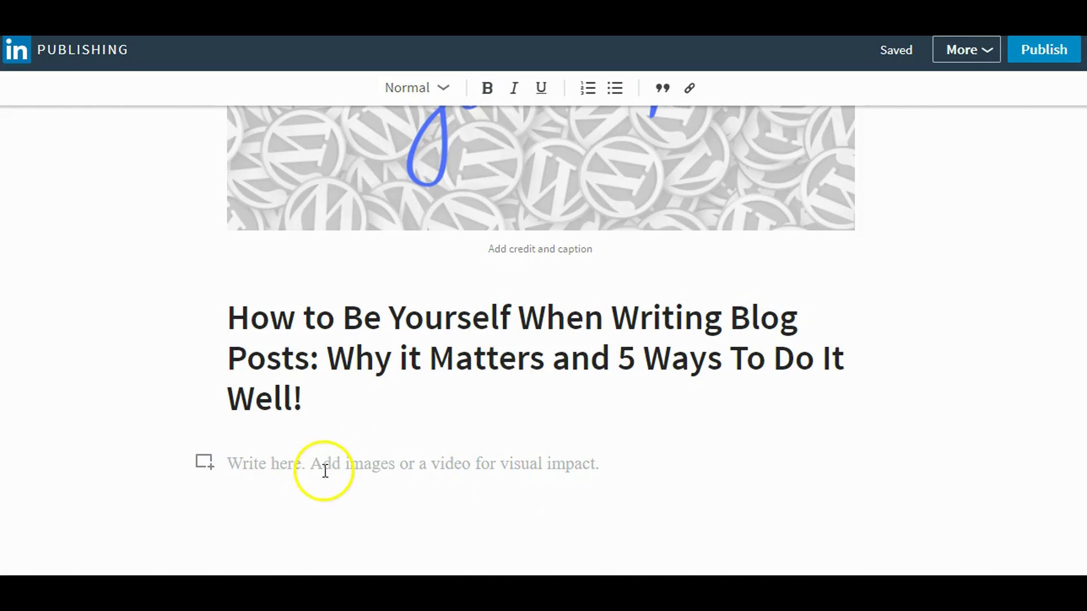
pyautogui.hotkey('ctrl', 'v')
# Step: Delete the empty lines under the Insert a Footer and Add a Picture or Video headings
pyautogui.scroll(-12, 332, 472)
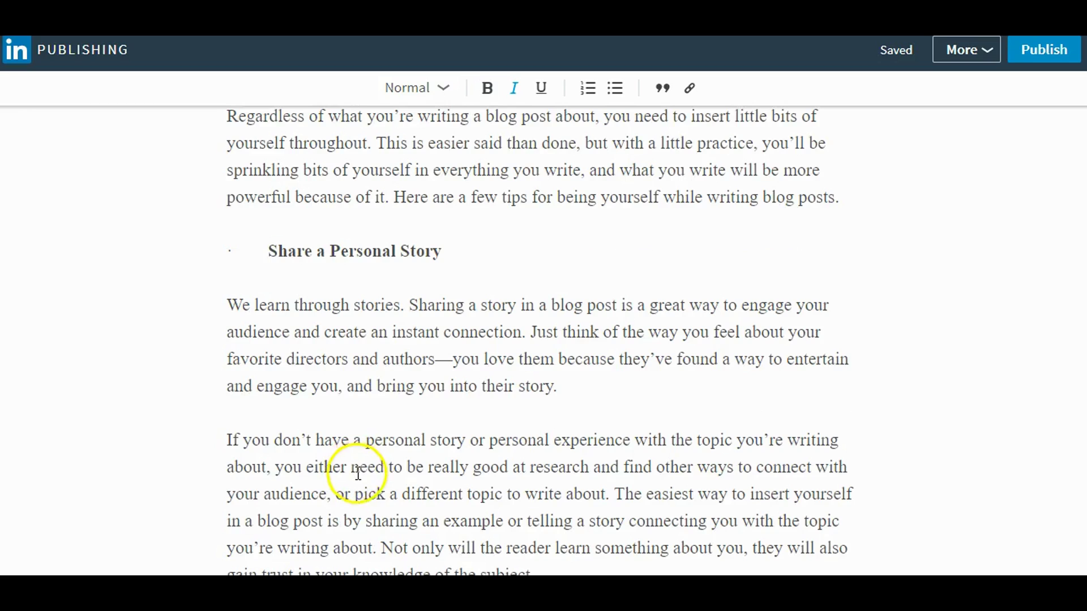
pyautogui.scroll(-3, 357, 473)
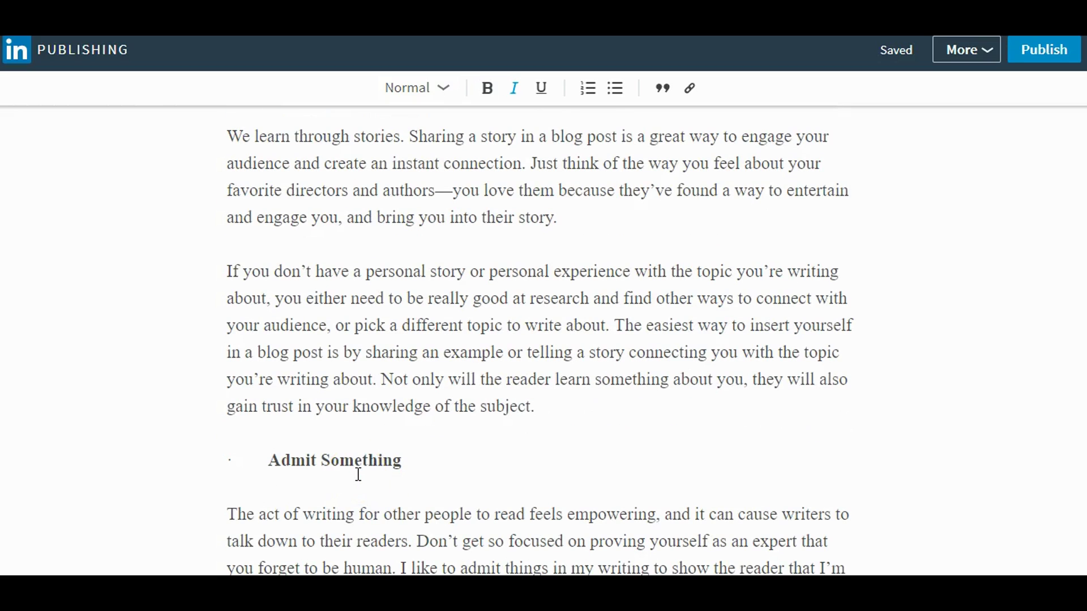
pyautogui.scroll(-12, 356, 474)
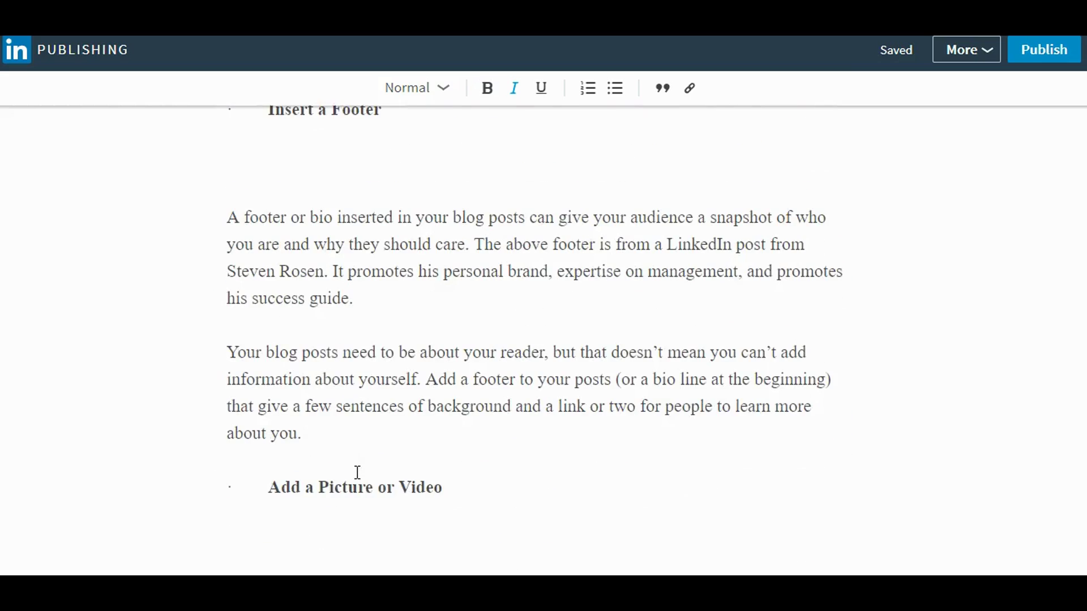
pyautogui.scroll(3, 329, 371)
pyautogui.click(329, 371)
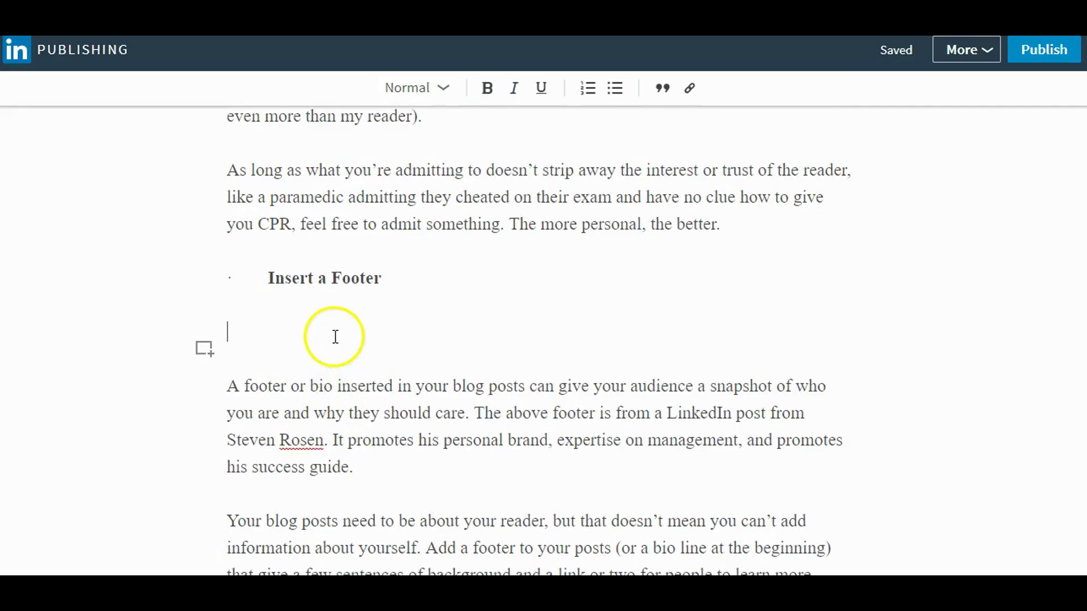
pyautogui.press('BackSpace')
pyautogui.scroll(-6, 339, 328)
pyautogui.click(342, 311)
pyautogui.press('BackSpace')
# Step: Remove the empty lines under Offer them Something Personal and before the author bio
pyautogui.scroll(-3, 343, 312)
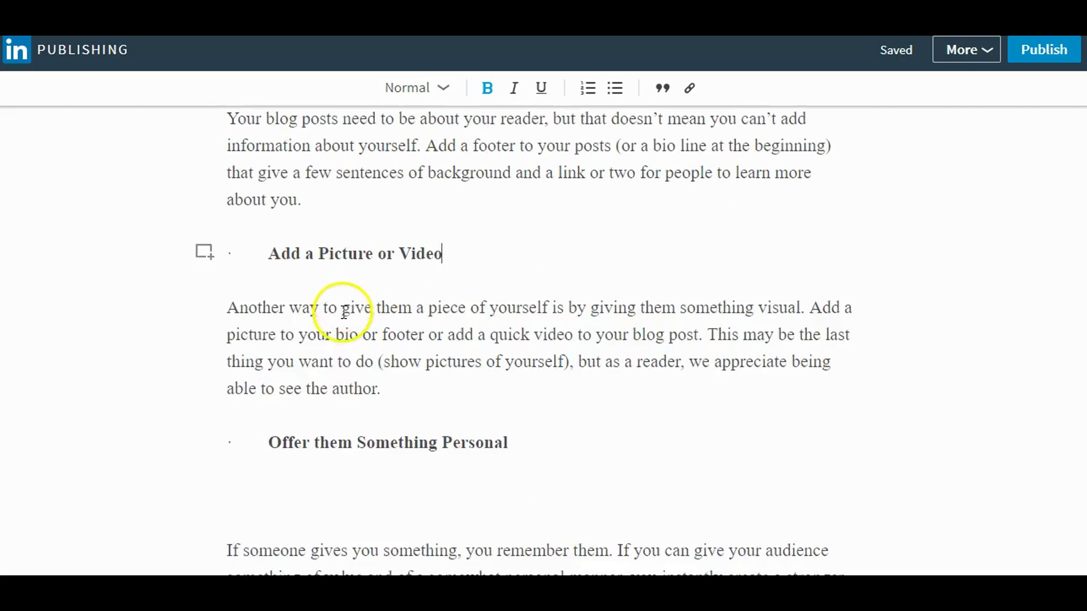
pyautogui.click(364, 325)
pyautogui.press('BackSpace')
pyautogui.scroll(-3, 359, 366)
pyautogui.click(360, 367)
pyautogui.press('BackSpace')
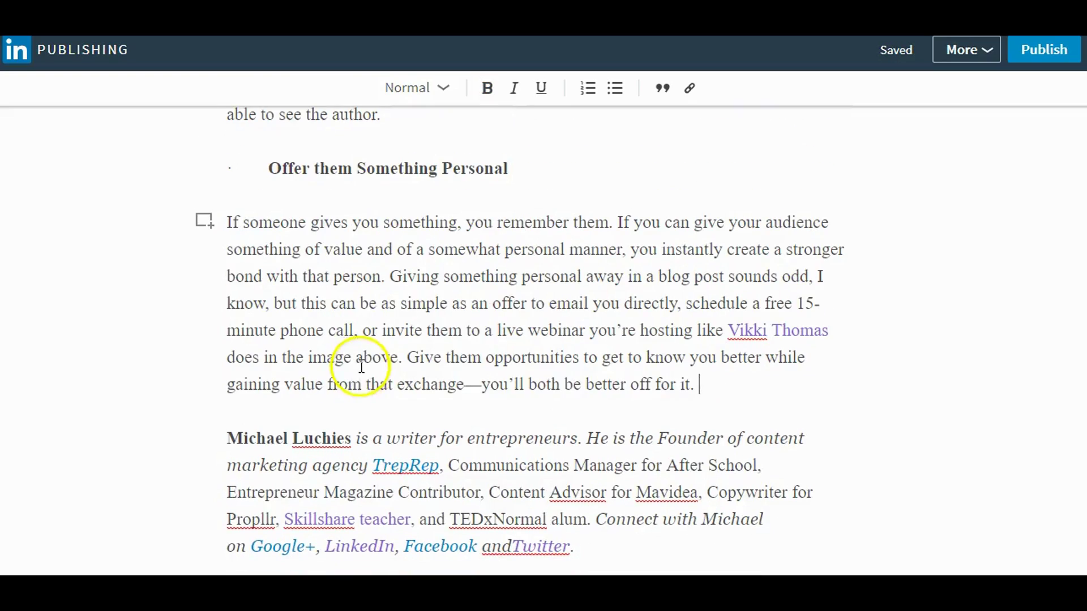
pyautogui.scroll(15, 620, 449)
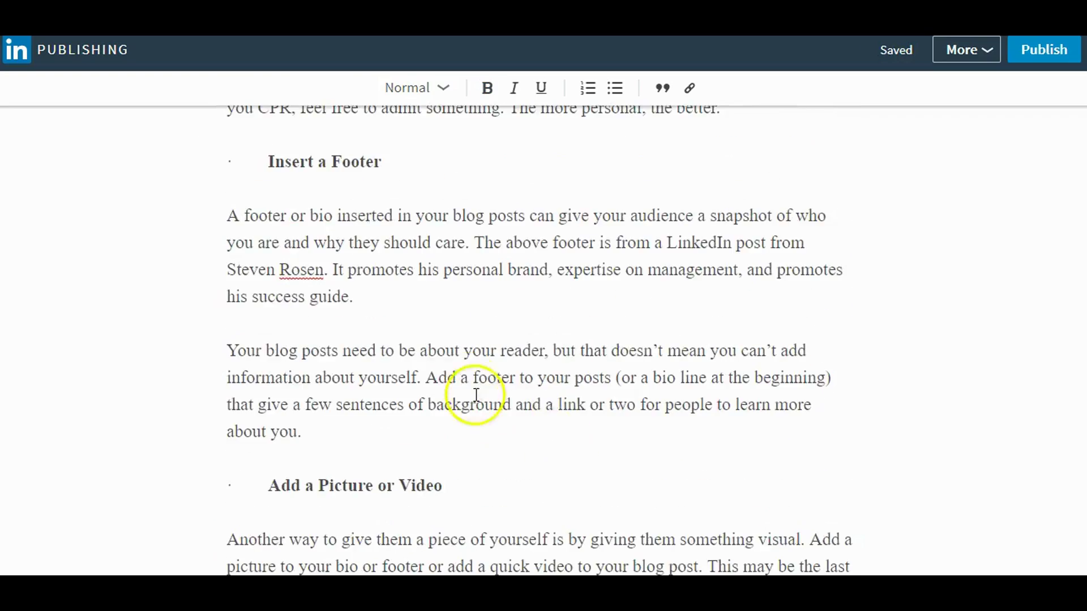
pyautogui.scroll(15, 474, 401)
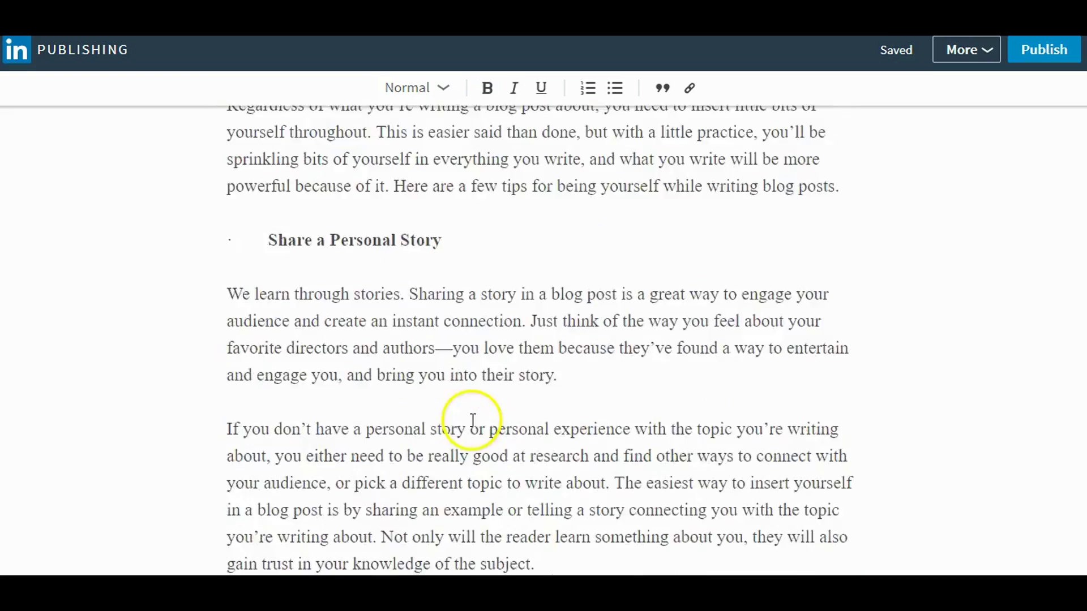
pyautogui.scroll(5, 461, 408)
pyautogui.scroll(-3, 451, 425)
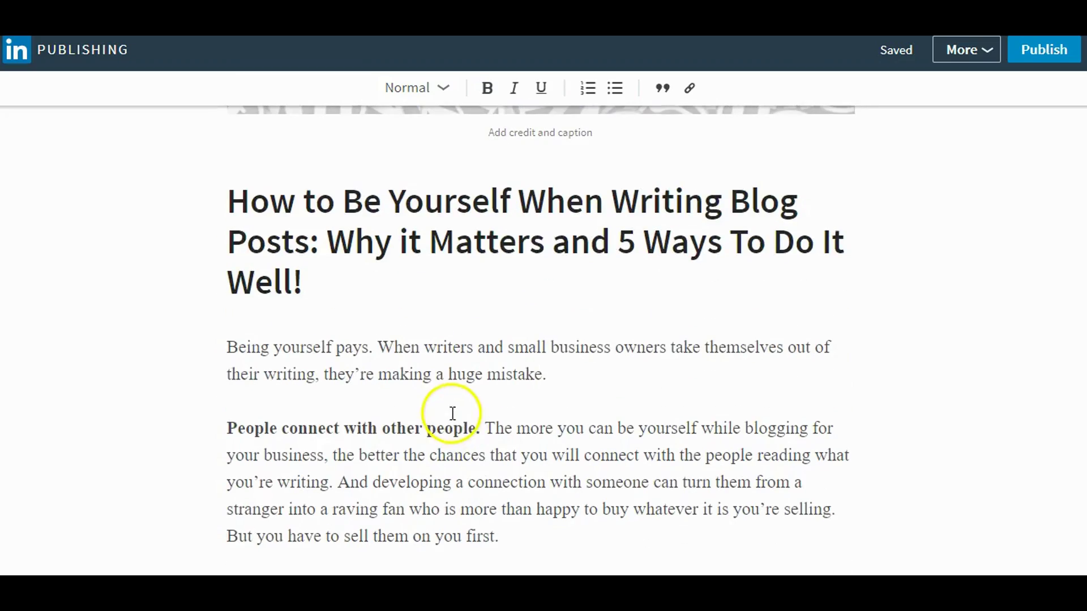
pyautogui.scroll(-12, 420, 388)
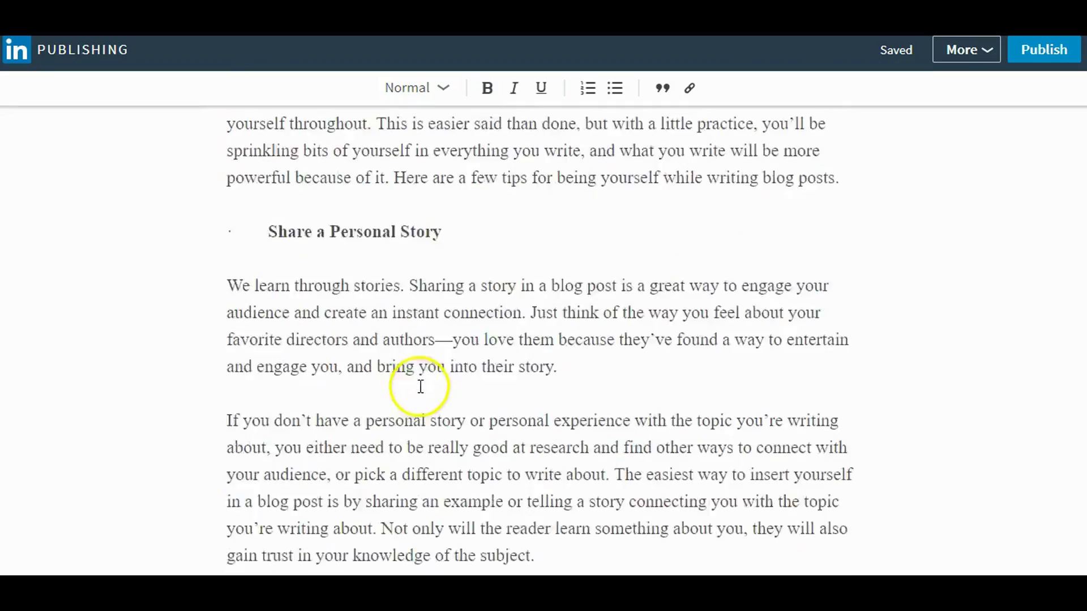
pyautogui.scroll(-4, 480, 458)
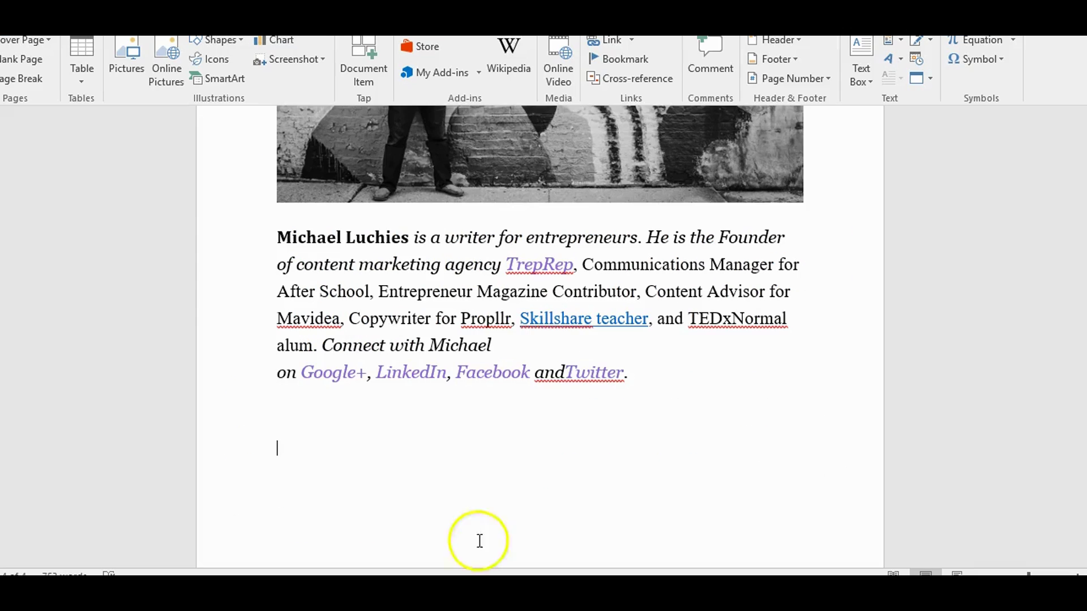
pyautogui.scroll(6, 462, 489)
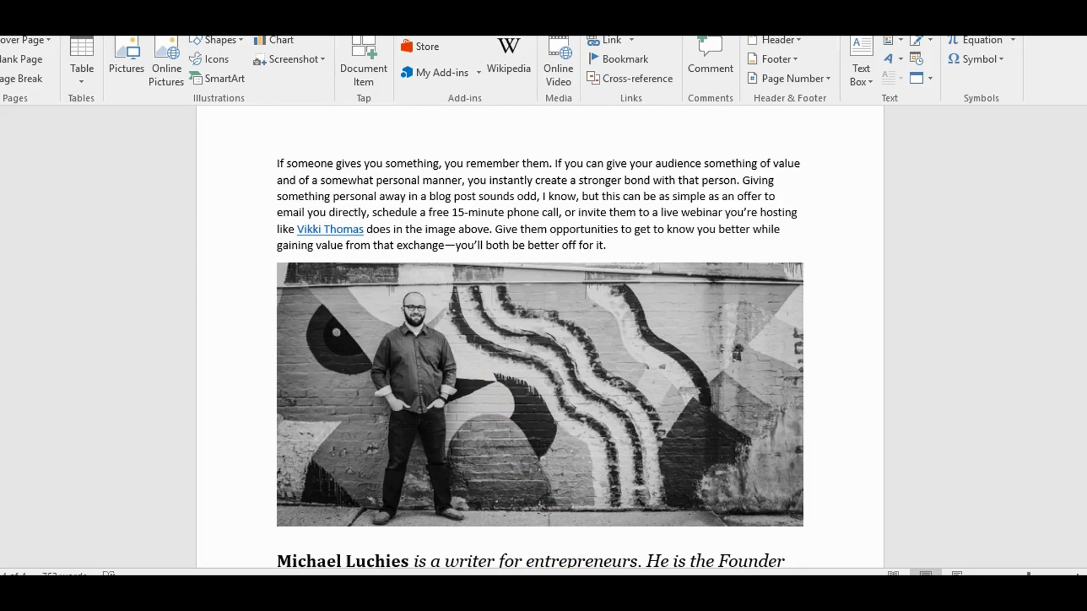
# Step: Insert the black-and-white mural photo as an image on a new line above the author bio
pyautogui.click(230, 440)
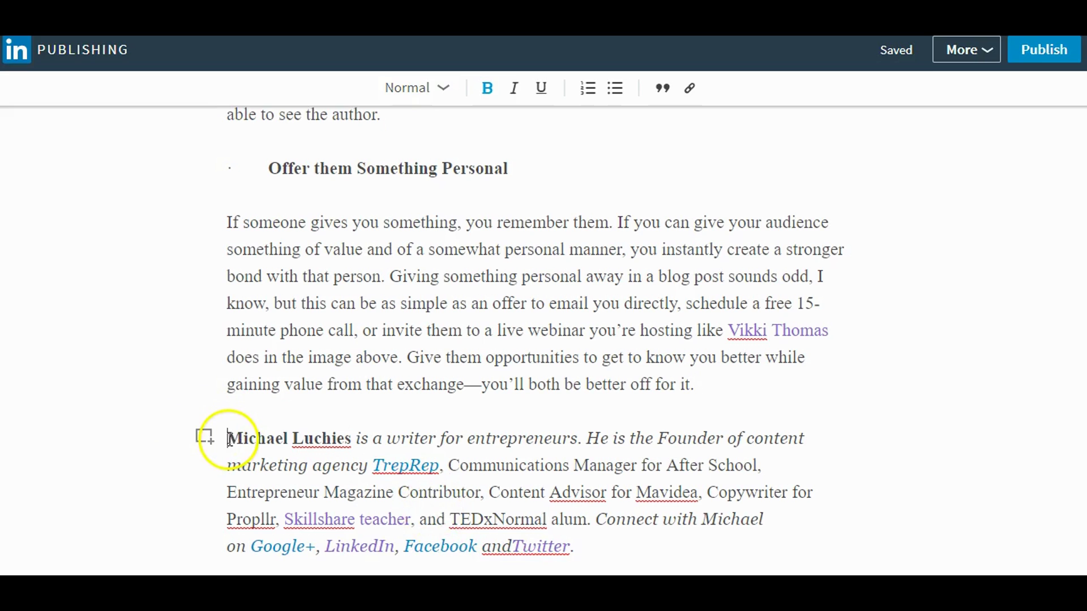
pyautogui.press('Return')
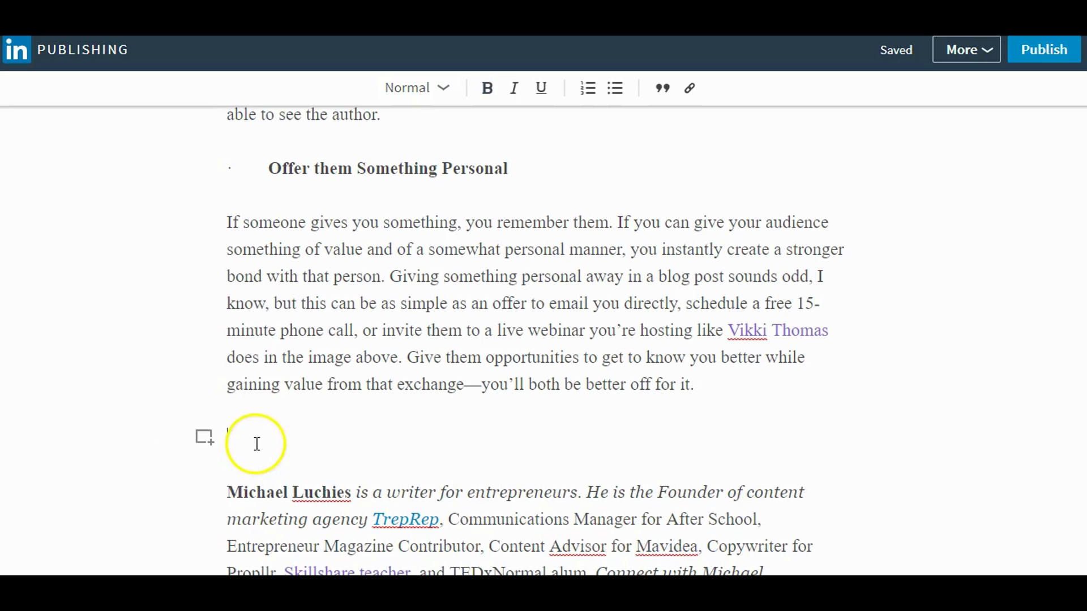
pyautogui.click(209, 439)
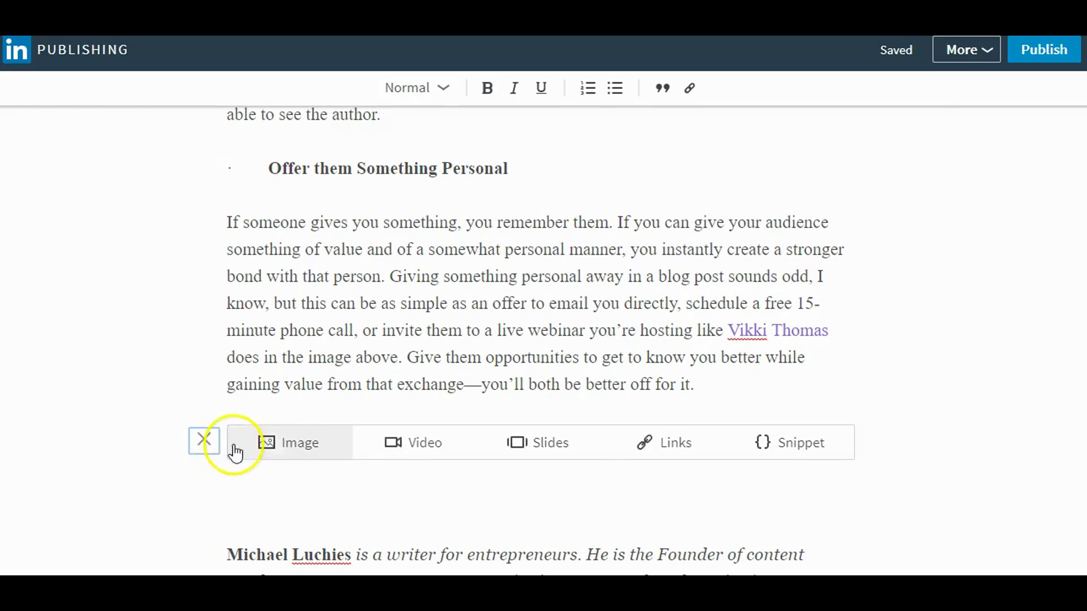
pyautogui.click(304, 442)
pyautogui.scroll(-5, 357, 425)
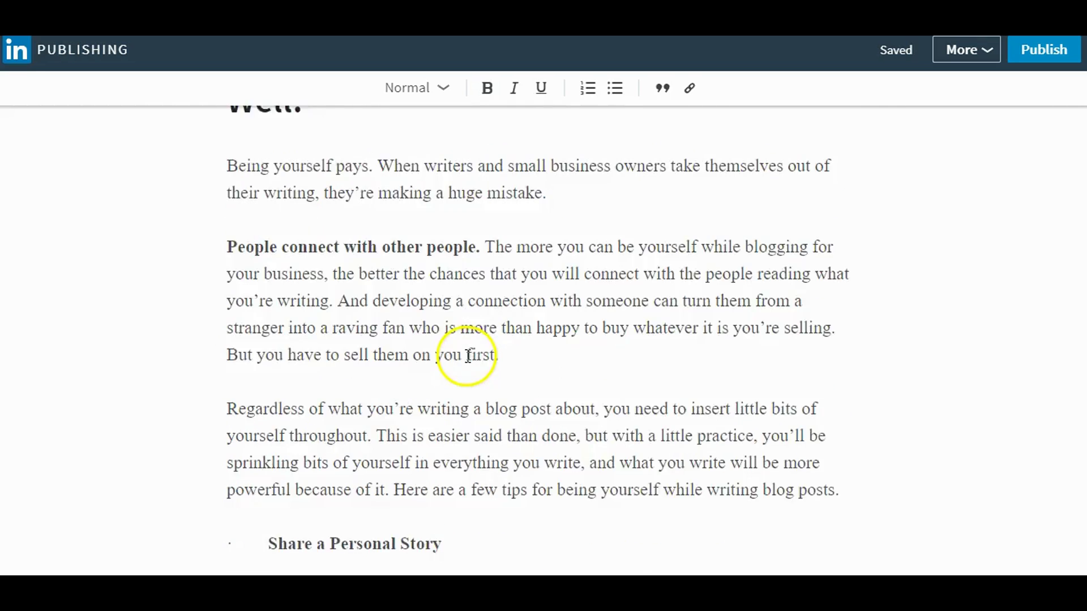
pyautogui.scroll(-10, 452, 352)
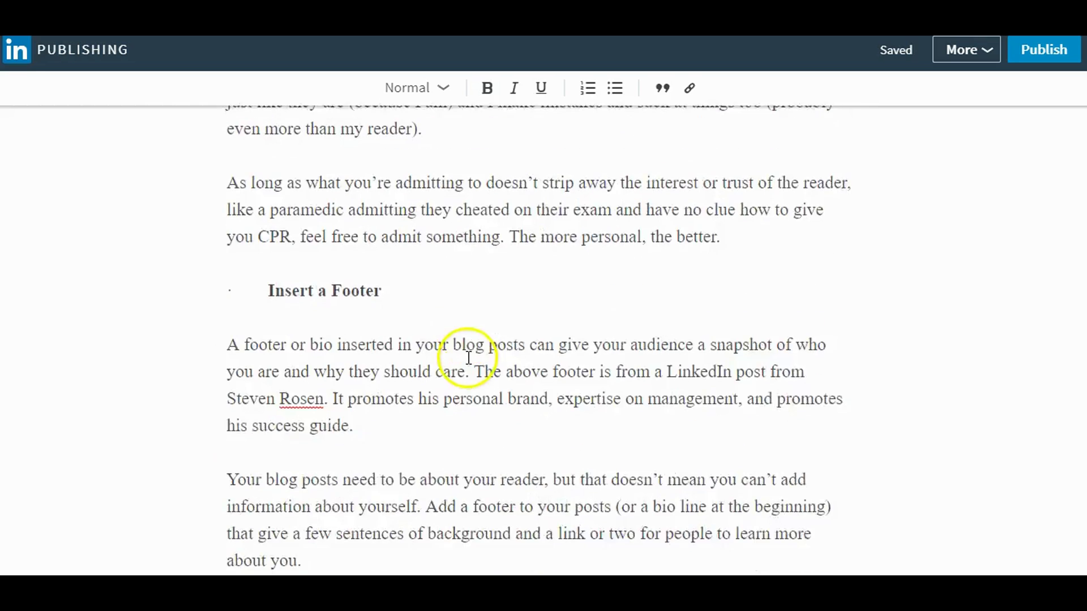
pyautogui.scroll(-2, 460, 348)
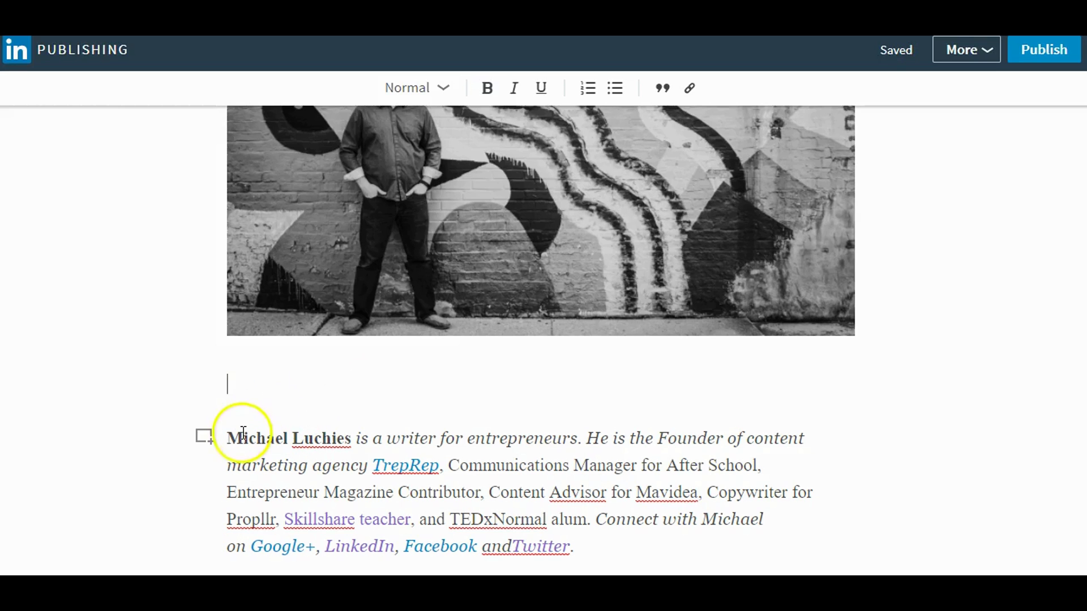
pyautogui.click(226, 440)
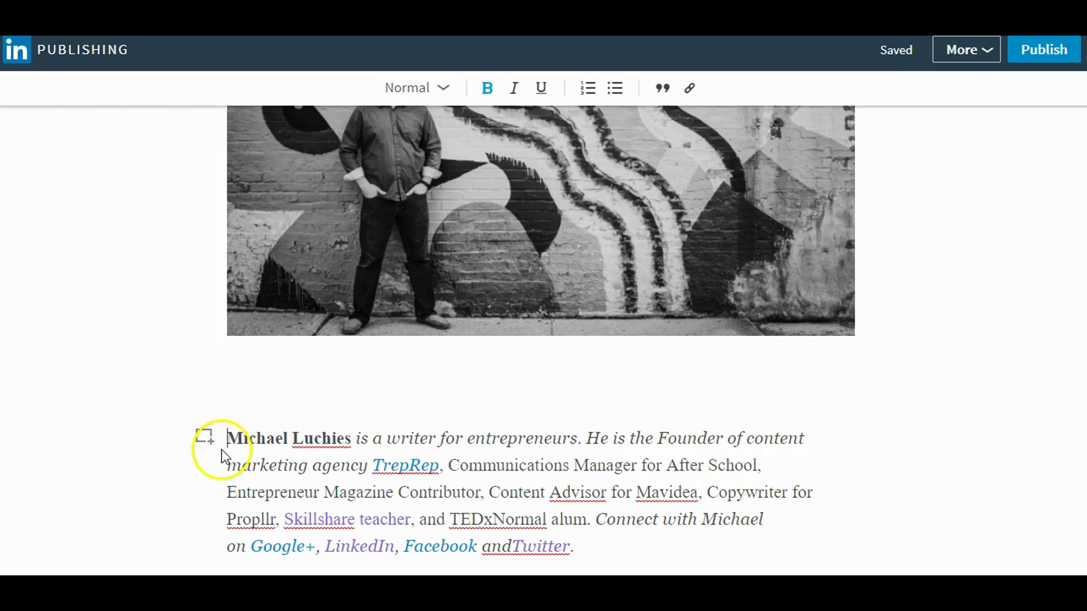
pyautogui.scroll(10, 311, 453)
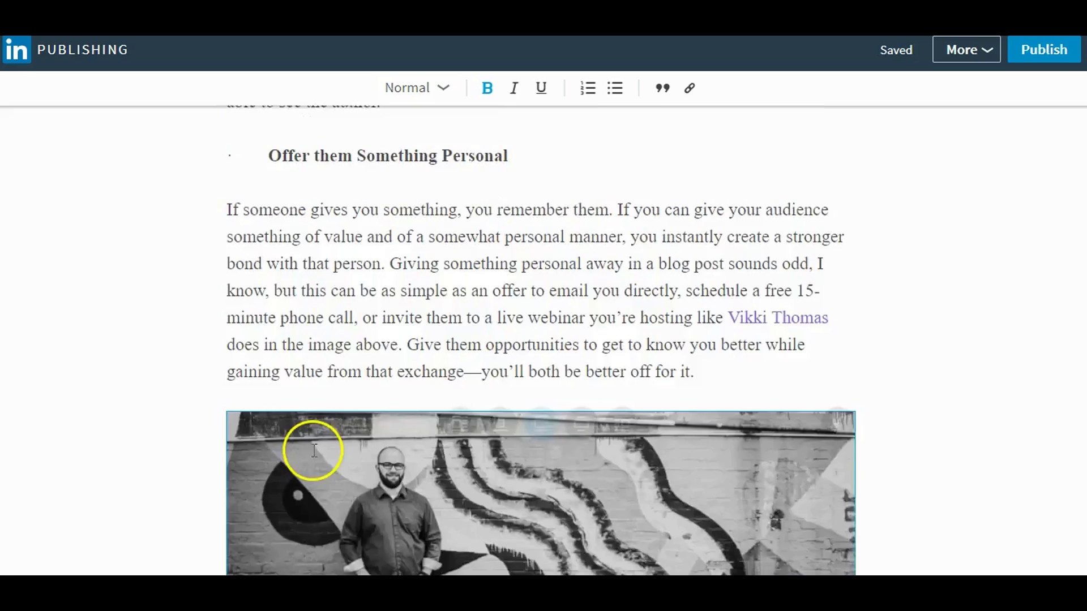
pyautogui.scroll(4, 309, 458)
pyautogui.scroll(-6, 295, 465)
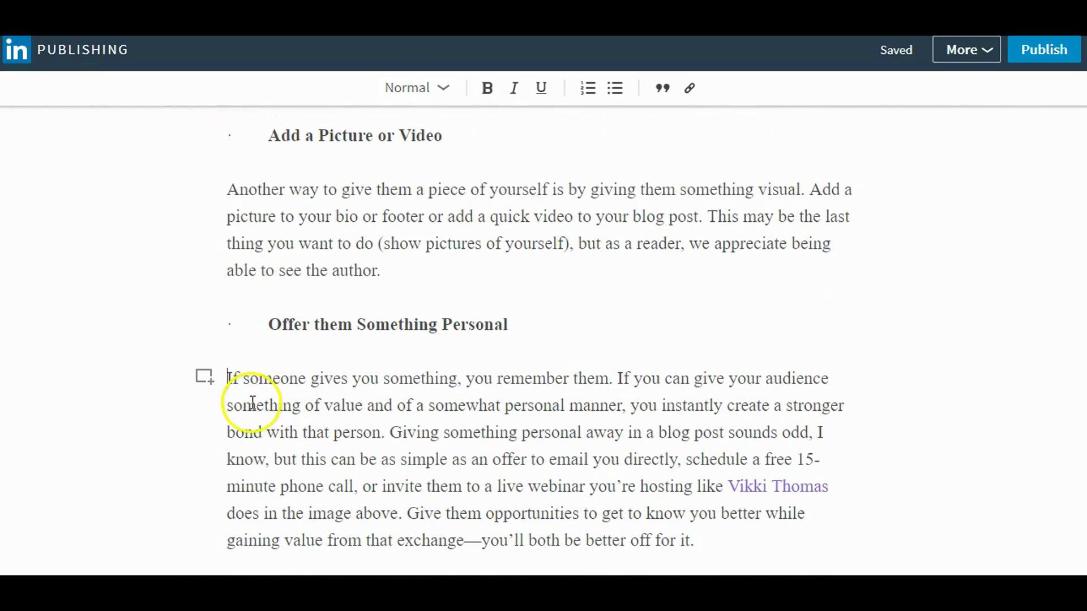
# Step: Insert the FREE WEBINAR invitation image above the 'If someone gives you…' paragraph
pyautogui.press('Return')
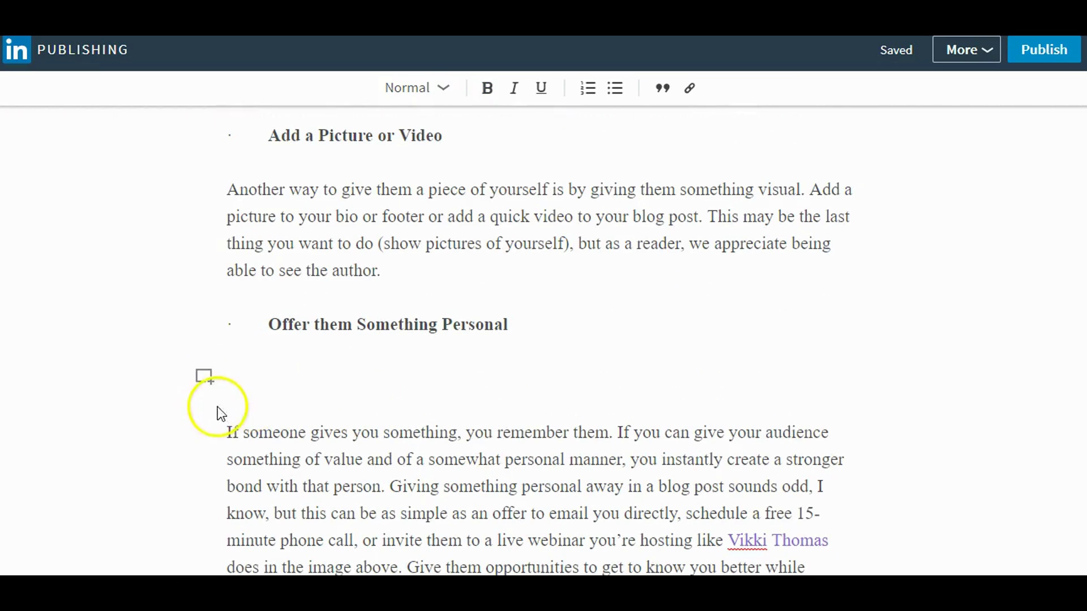
pyautogui.click(205, 378)
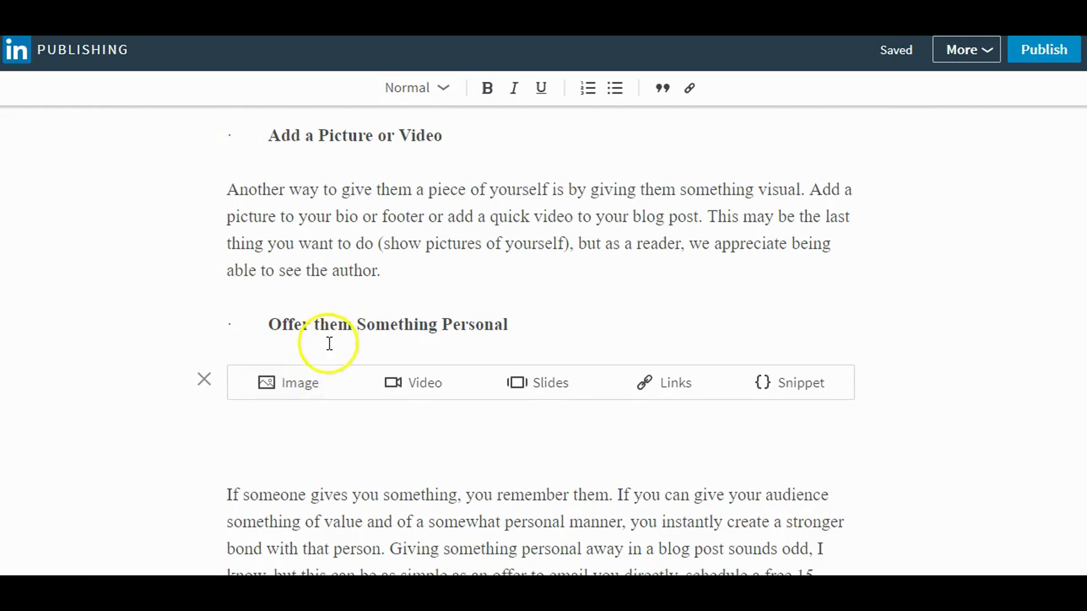
pyautogui.click(321, 390)
pyautogui.scroll(-3, 318, 381)
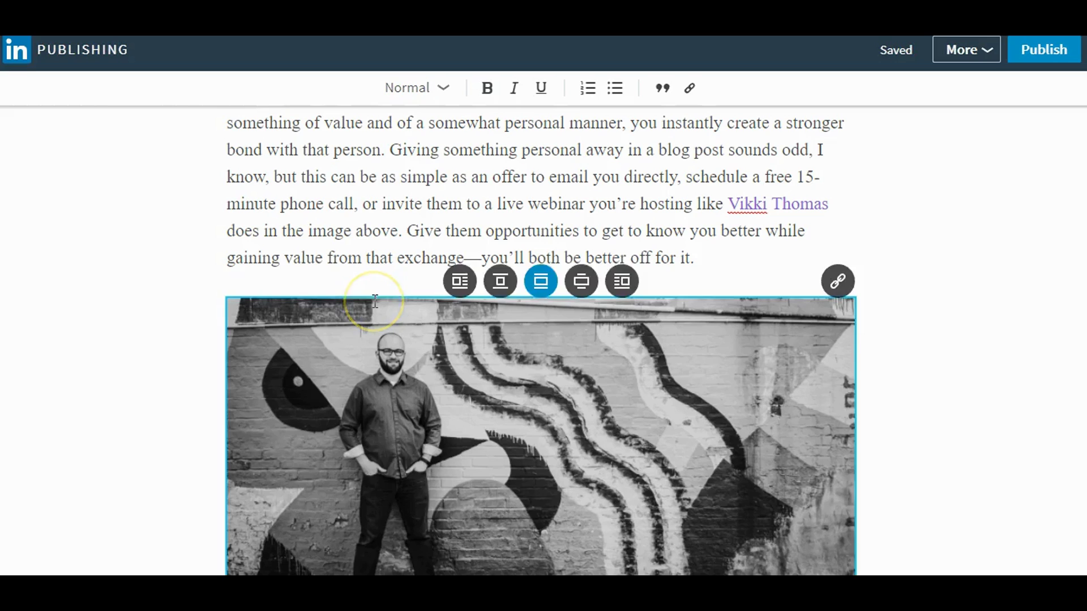
pyautogui.scroll(5, 374, 396)
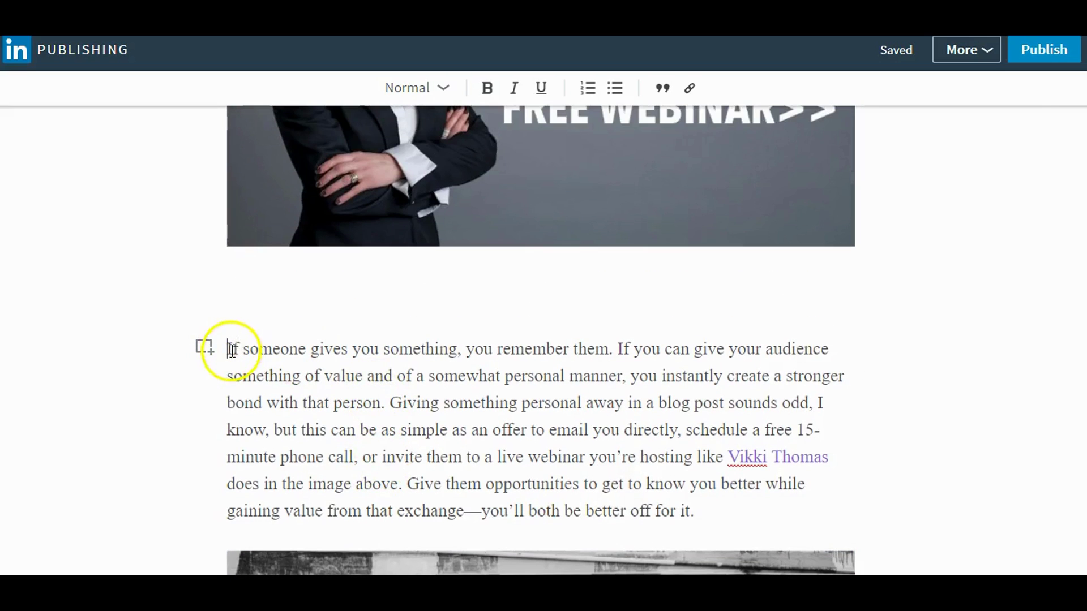
pyautogui.scroll(-1, 226, 376)
pyautogui.scroll(10, 254, 442)
pyautogui.click(279, 498)
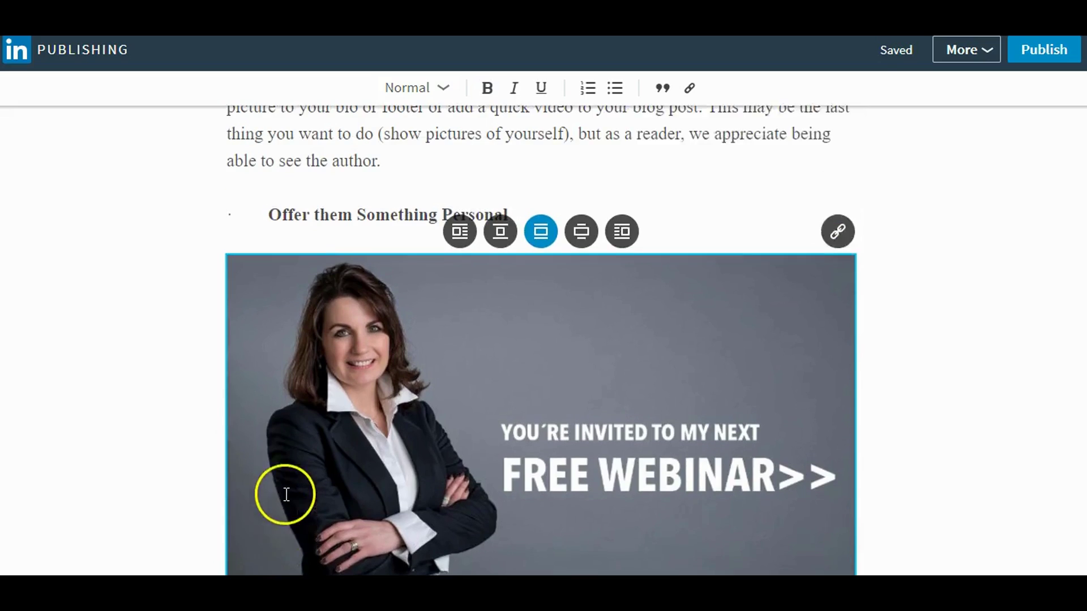
pyautogui.scroll(9, 248, 496)
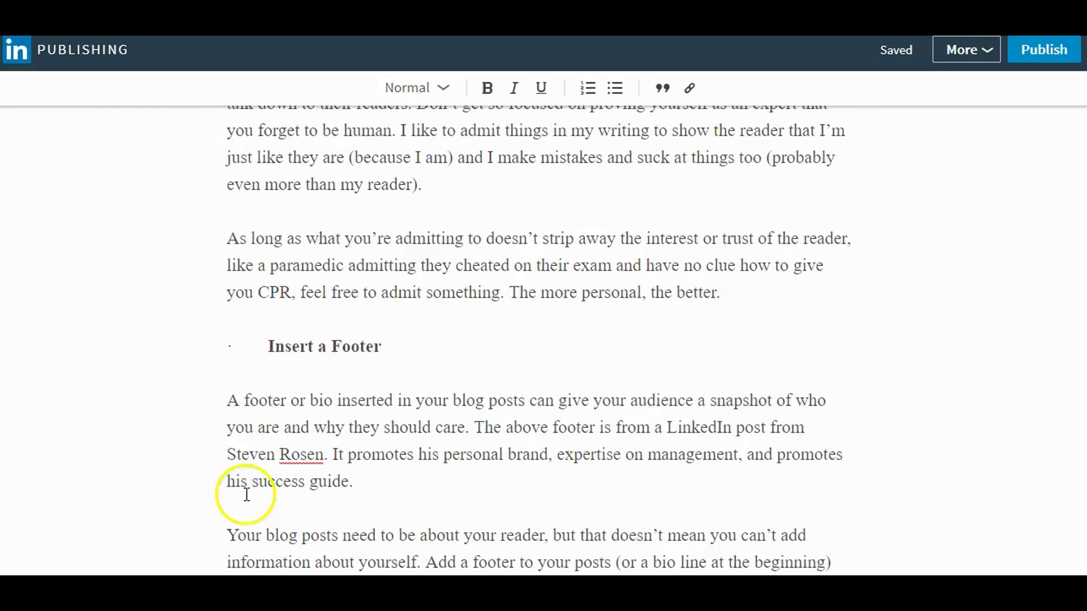
# Step: Insert the sample footer screenshot with the sales-management book cover below Insert a Footer
pyautogui.click(228, 402)
pyautogui.press('BackSpace')
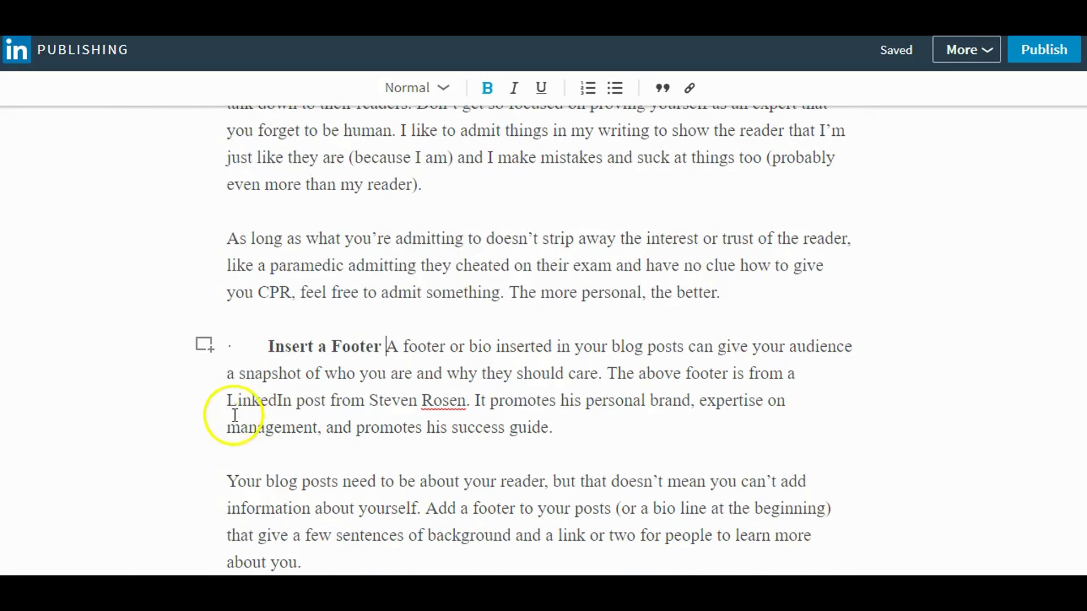
pyautogui.press('Return')
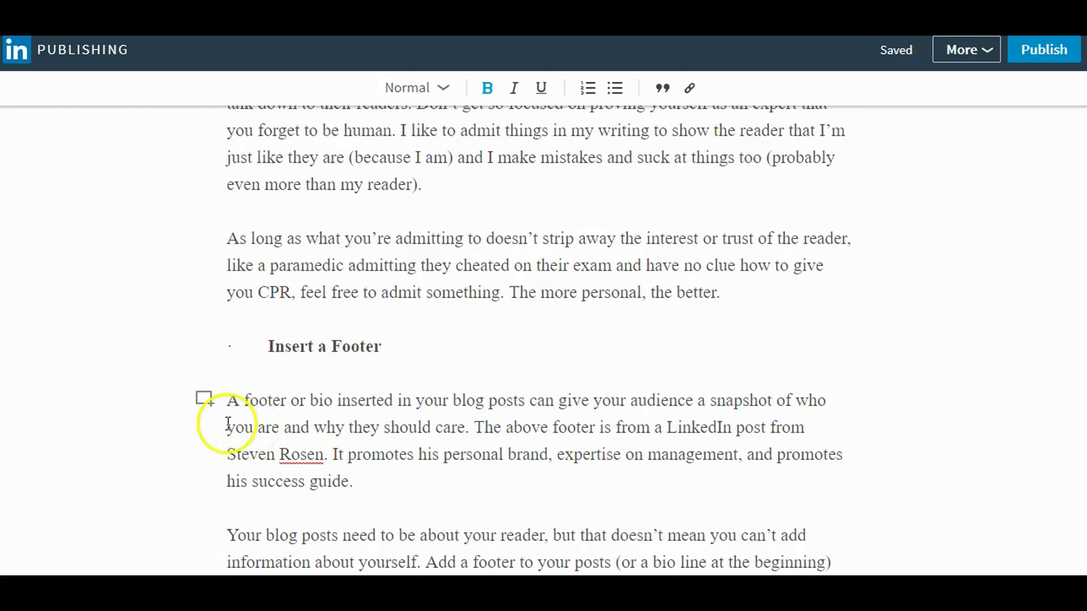
pyautogui.click(205, 399)
pyautogui.click(272, 408)
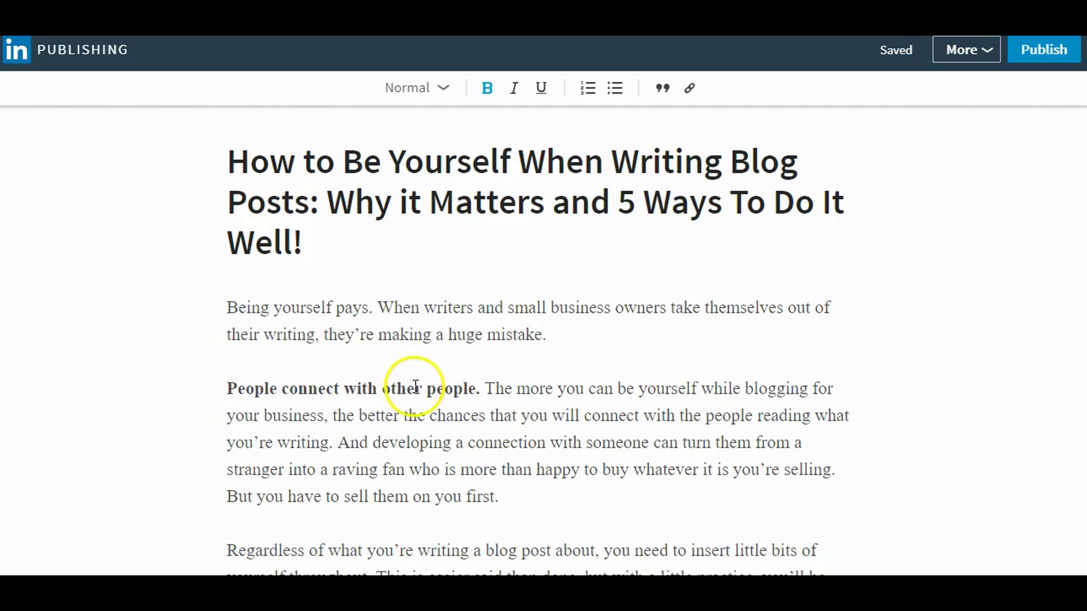
pyautogui.scroll(-15, 412, 379)
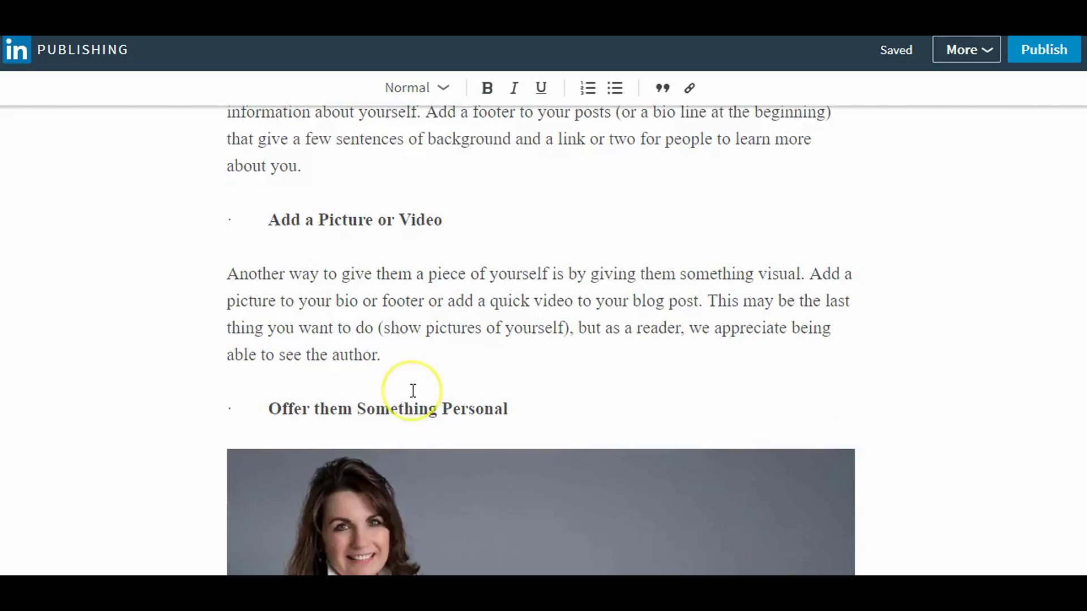
pyautogui.scroll(15, 411, 395)
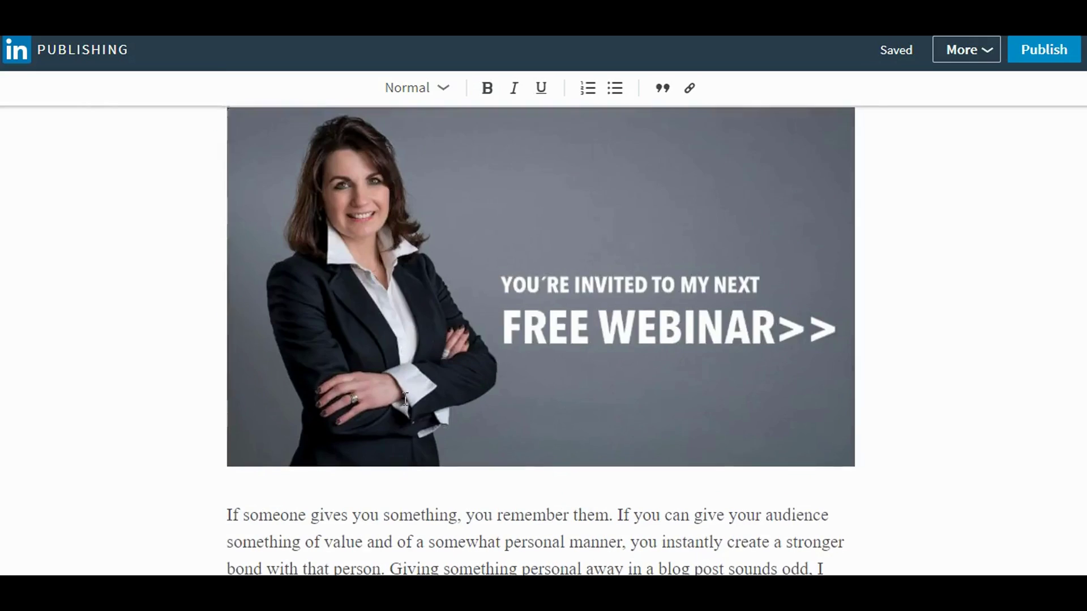
pyautogui.scroll(6, 402, 394)
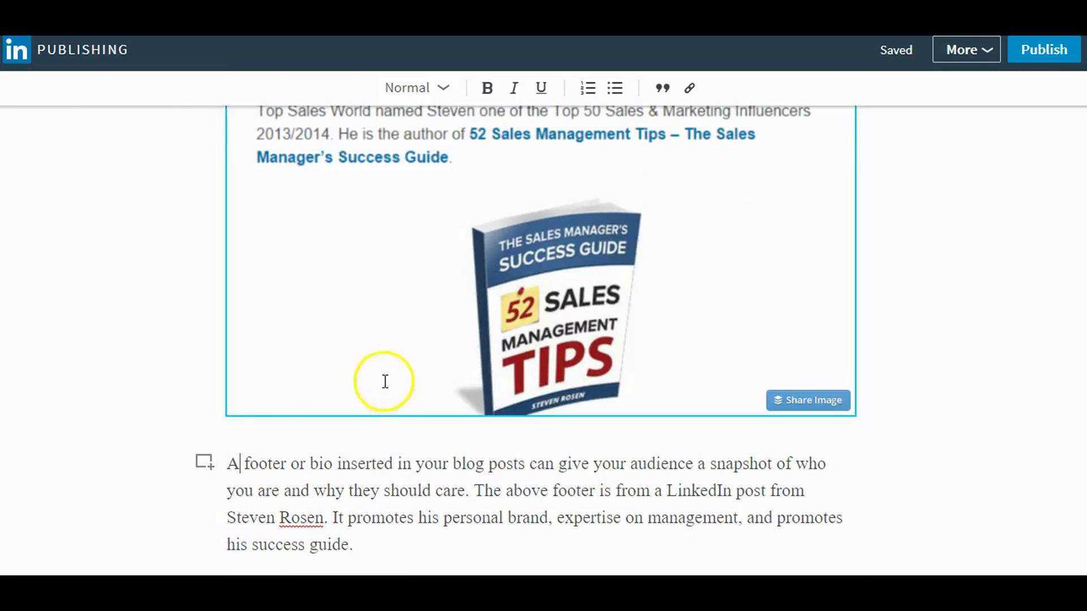
# Step: Select and deselect the book-cover footer image to check where it sits
pyautogui.click(230, 417)
pyautogui.click(230, 456)
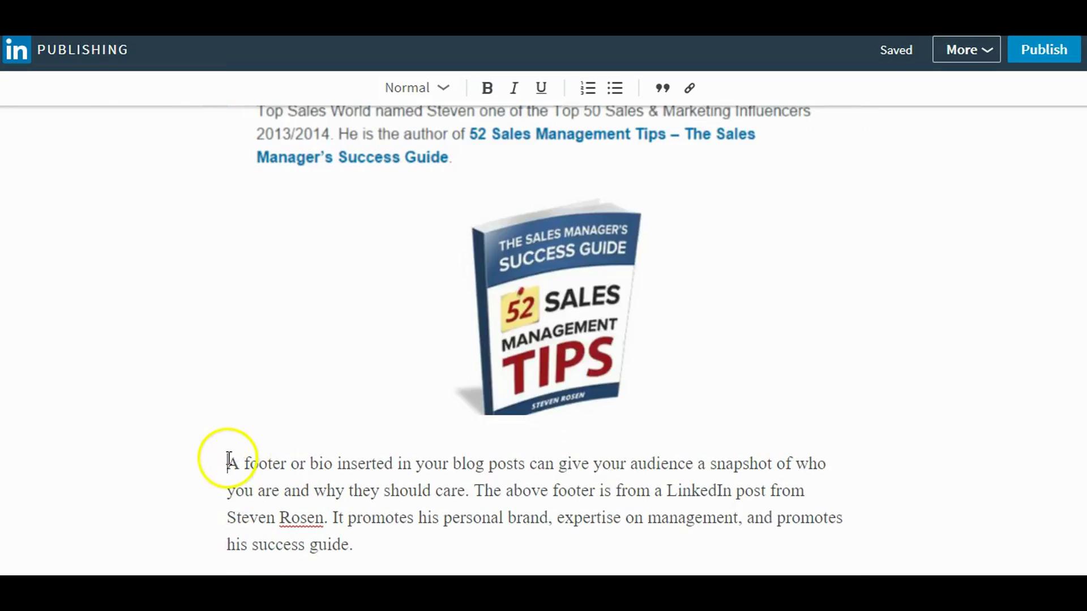
pyautogui.click(294, 413)
pyautogui.click(223, 457)
pyautogui.click(463, 416)
pyautogui.scroll(1, 326, 369)
pyautogui.scroll(7, 325, 369)
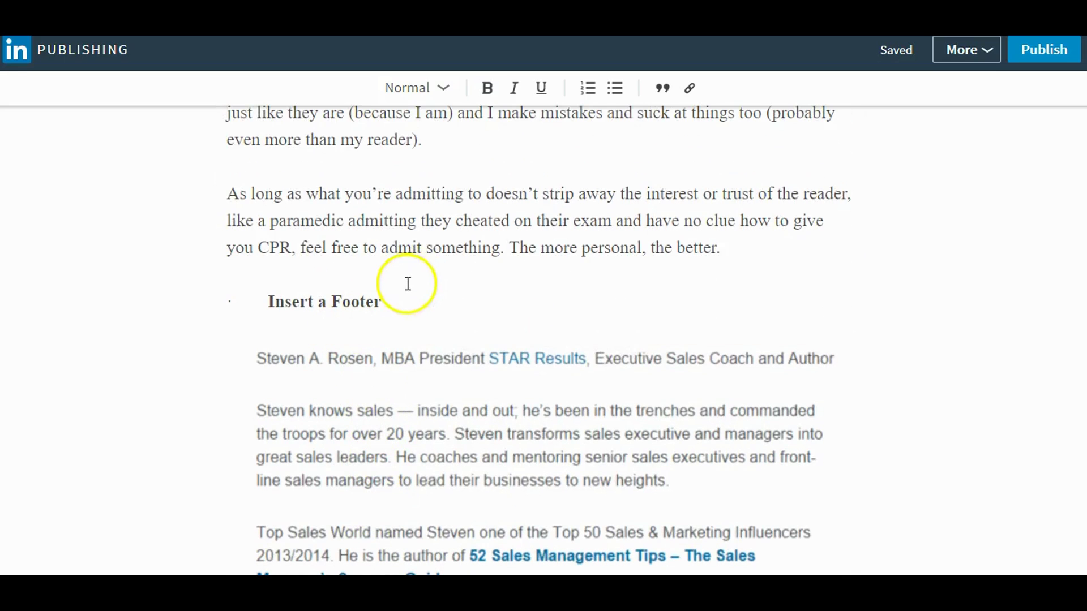
pyautogui.scroll(13, 415, 279)
# Step: Strip leading spaces from Share a Personal Story, then bullet it and Admit Something
pyautogui.scroll(12, 414, 355)
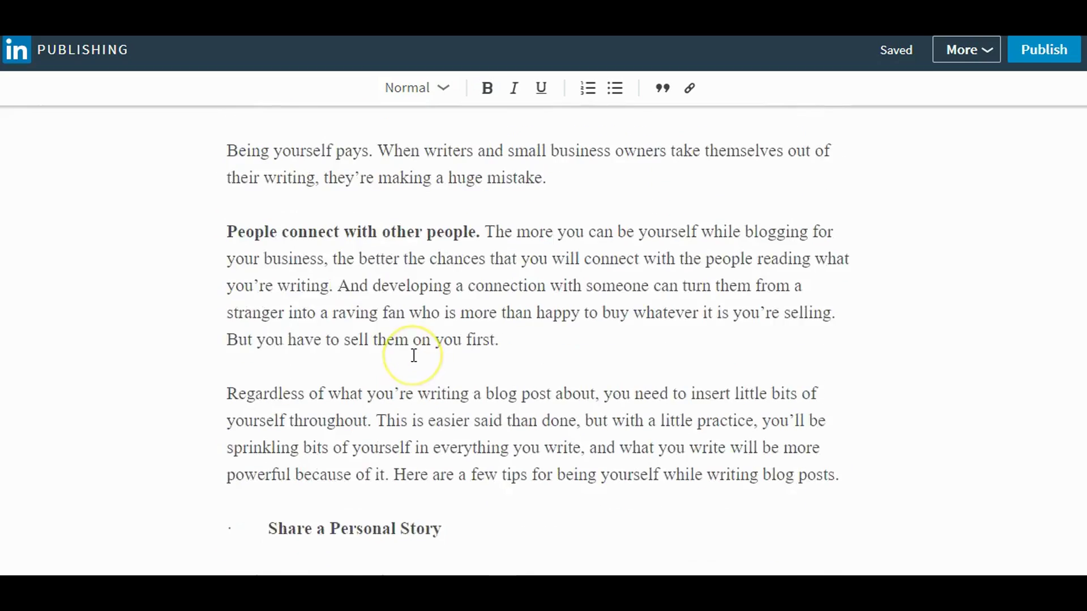
pyautogui.scroll(-11, 412, 355)
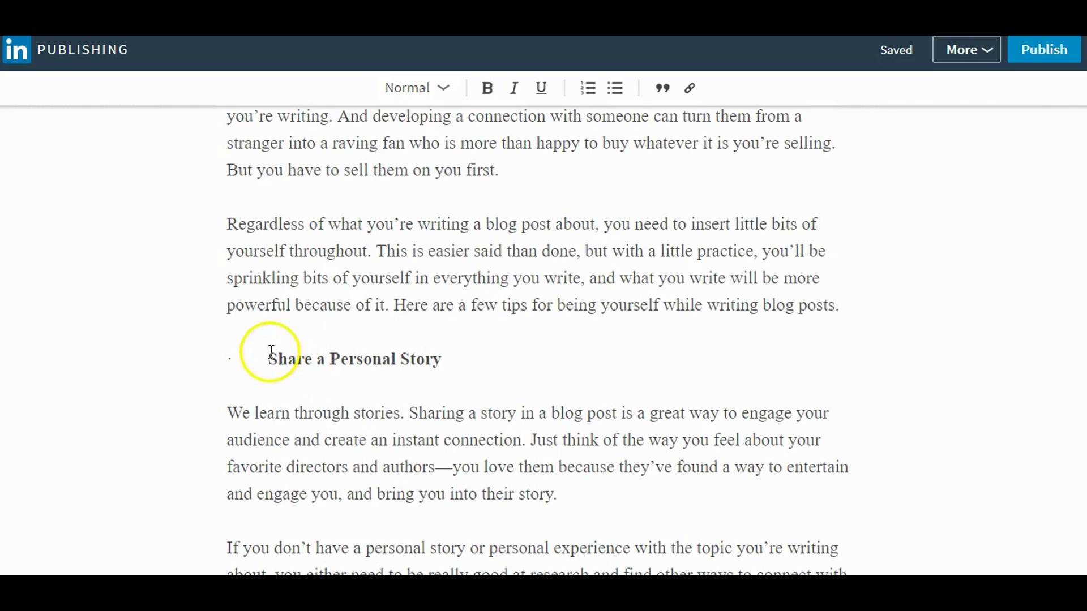
pyautogui.press('BackSpace')
pyautogui.press('BackSpace')
pyautogui.press('BackSpace')
pyautogui.press('BackSpace')
pyautogui.press('BackSpace')
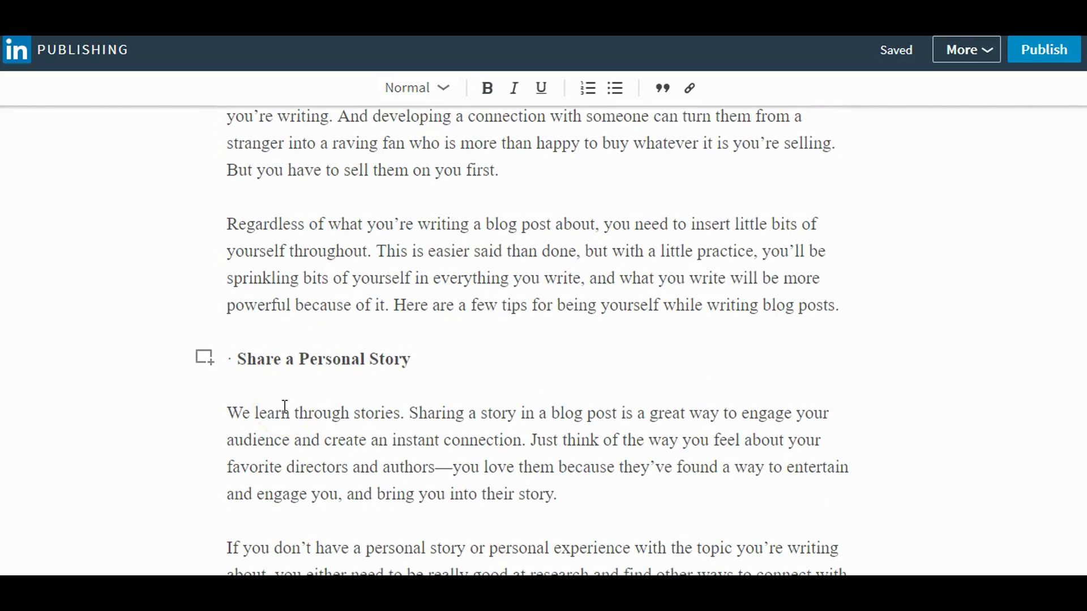
pyautogui.press('BackSpace')
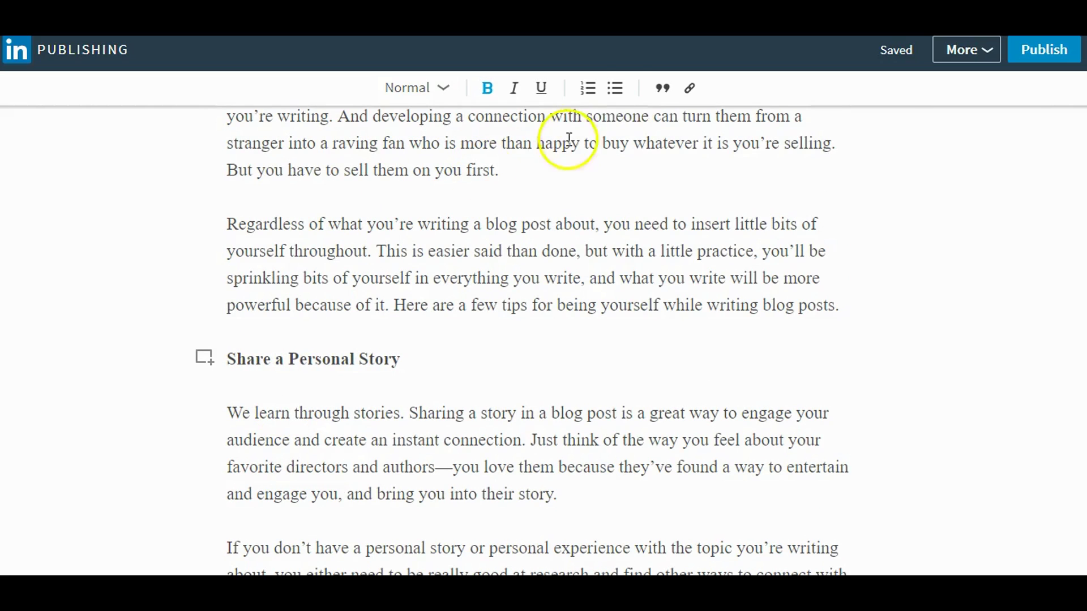
pyautogui.click(615, 88)
pyautogui.scroll(-5, 395, 258)
pyautogui.scroll(-6, 394, 257)
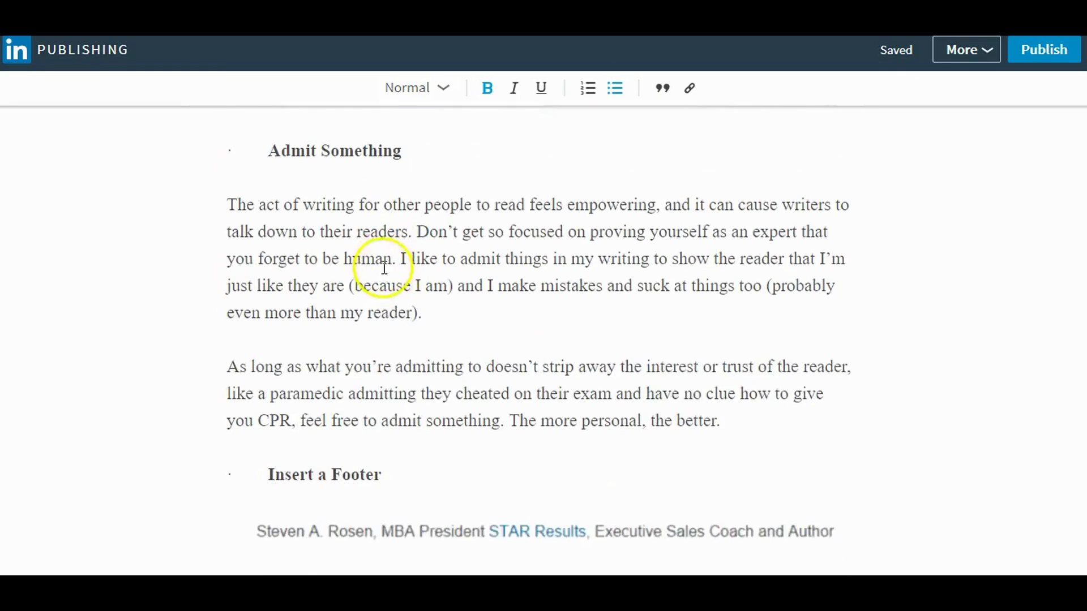
pyautogui.scroll(3, 376, 265)
pyautogui.click(270, 315)
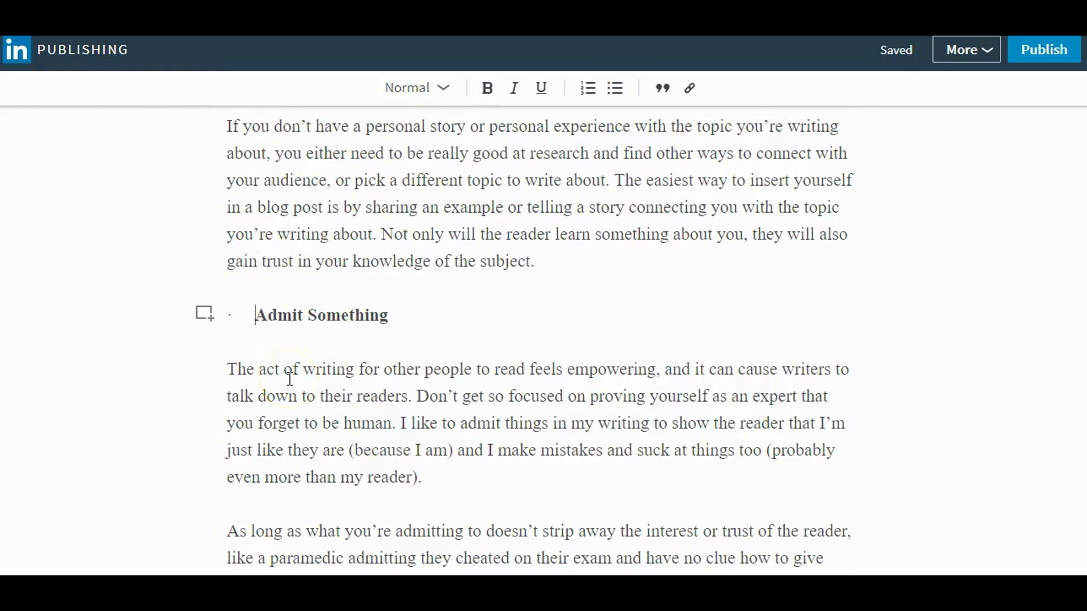
pyautogui.click(605, 95)
pyautogui.scroll(-8, 539, 274)
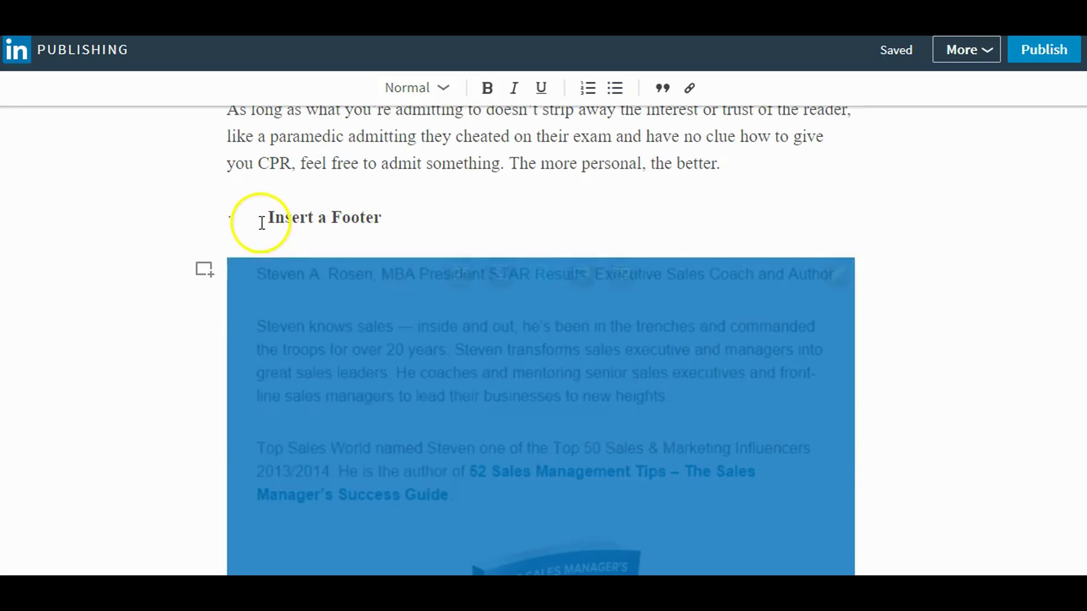
# Step: Clear the blank space before Insert a Footer and make it a bulleted item
pyautogui.click(272, 217)
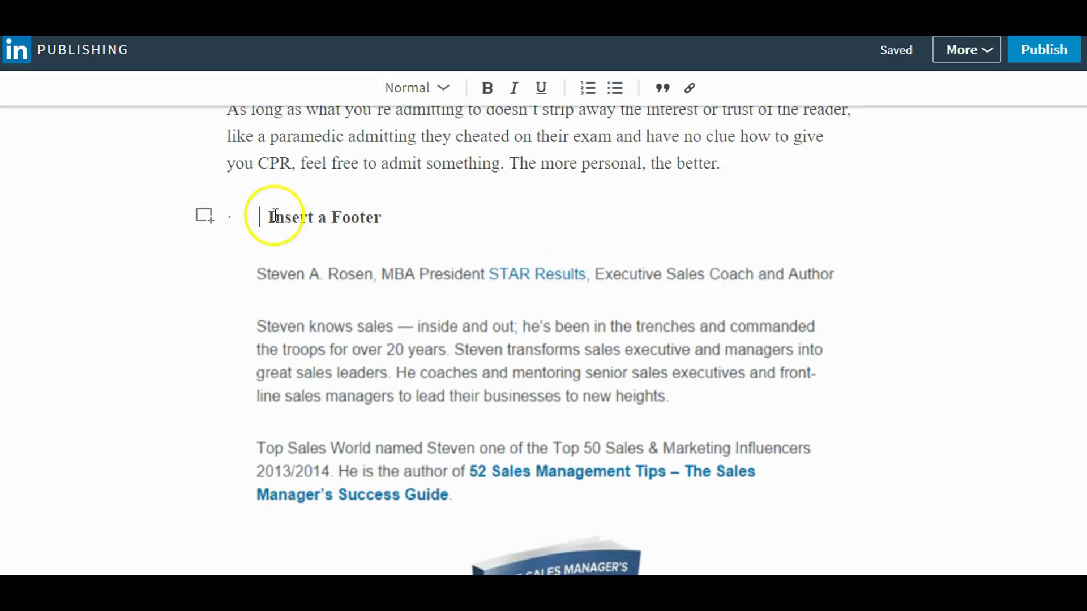
pyautogui.moveTo(313, 217); pyautogui.dragTo(237, 218)
pyautogui.click(264, 220)
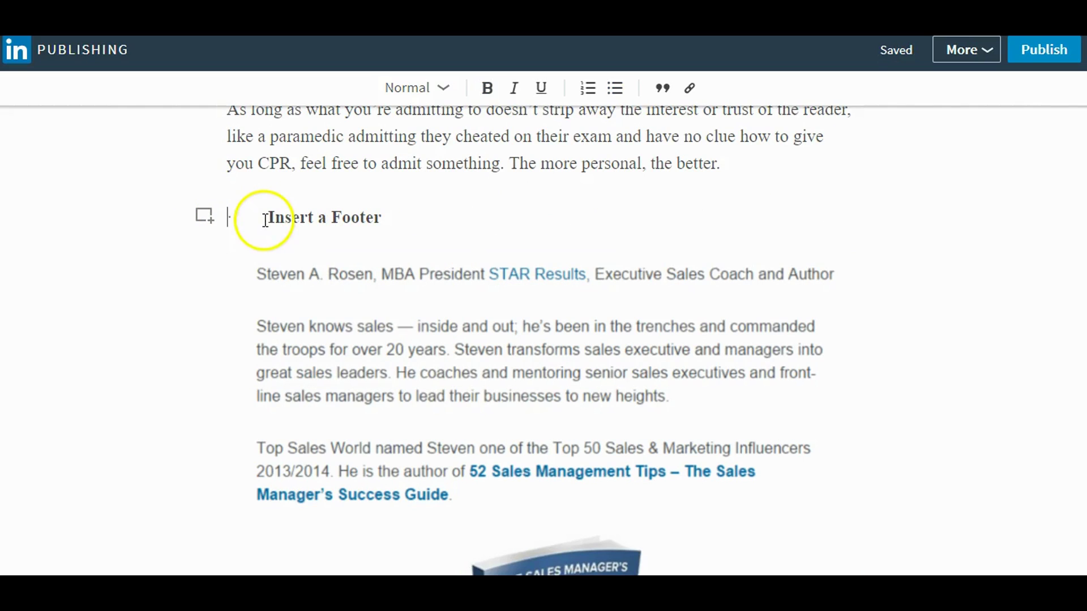
pyautogui.click(276, 260)
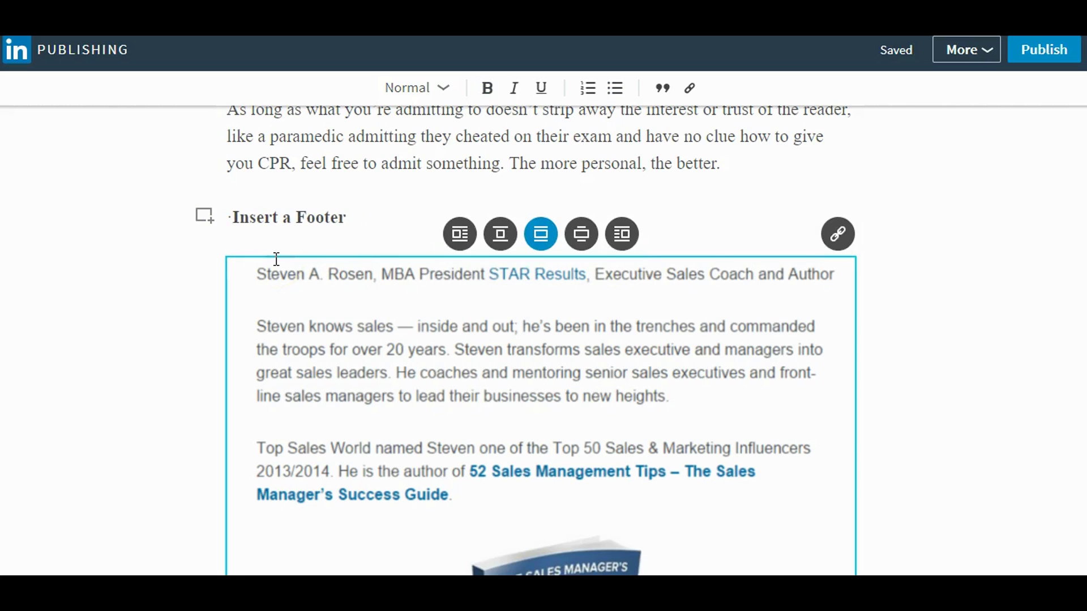
pyautogui.click(615, 88)
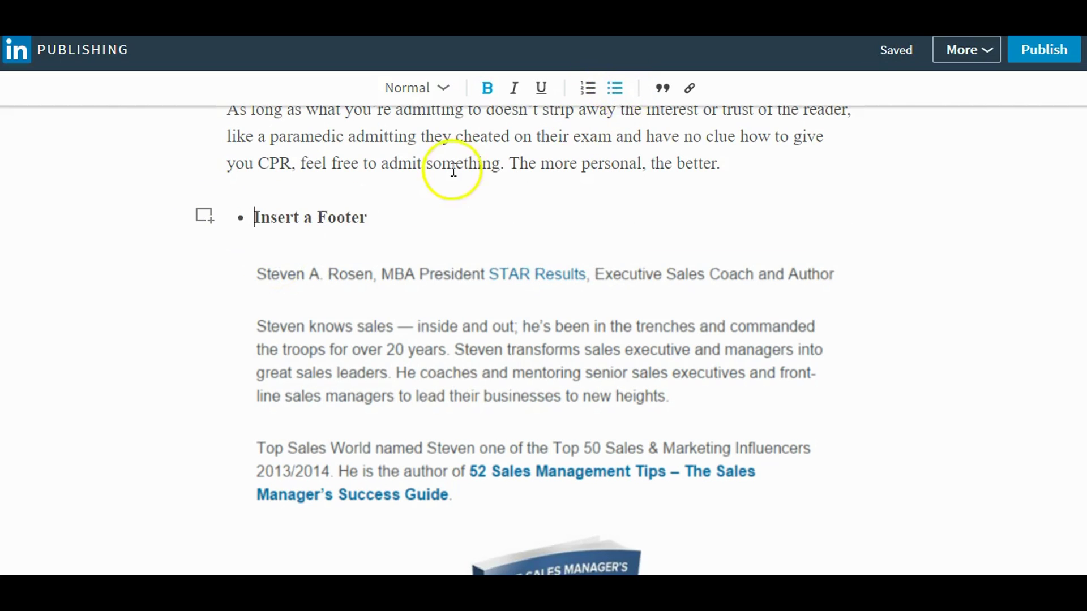
pyautogui.scroll(-3, 455, 164)
pyautogui.scroll(-10, 454, 158)
pyautogui.scroll(4, 291, 279)
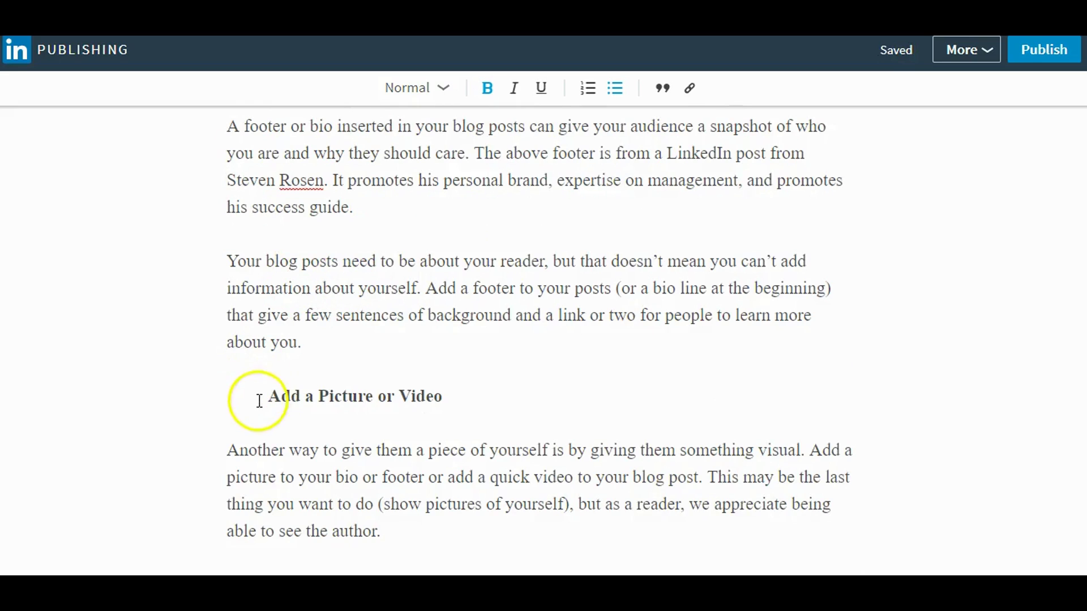
# Step: Remove the leading spaces and bullet Add a Picture or Video and Offer them Something Personal
pyautogui.moveTo(270, 395); pyautogui.dragTo(232, 397)
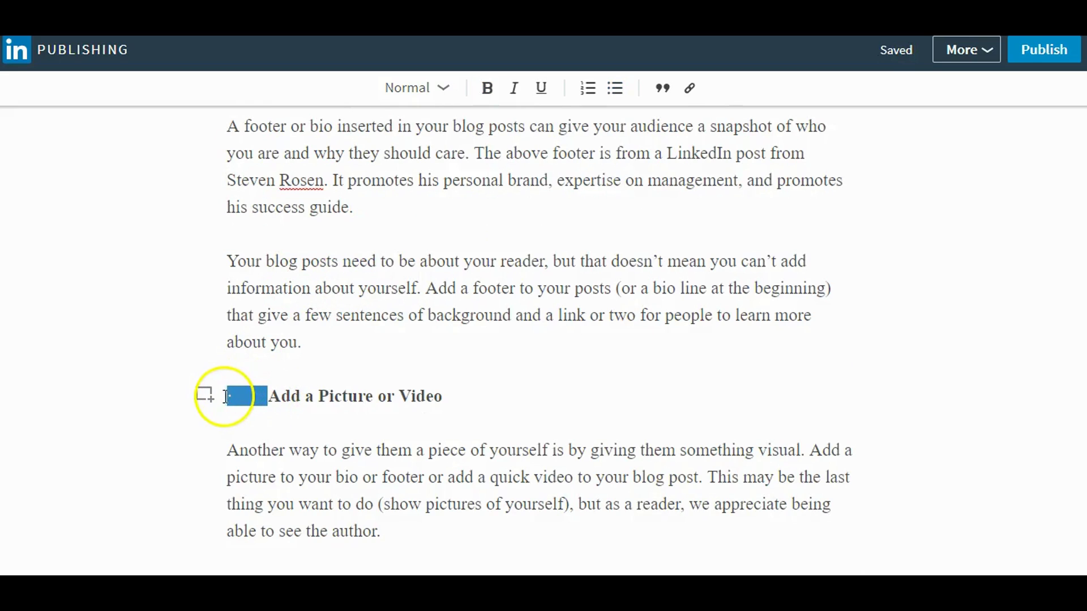
pyautogui.press('BackSpace')
pyautogui.click(616, 100)
pyautogui.scroll(-8, 544, 235)
pyautogui.scroll(3, 502, 274)
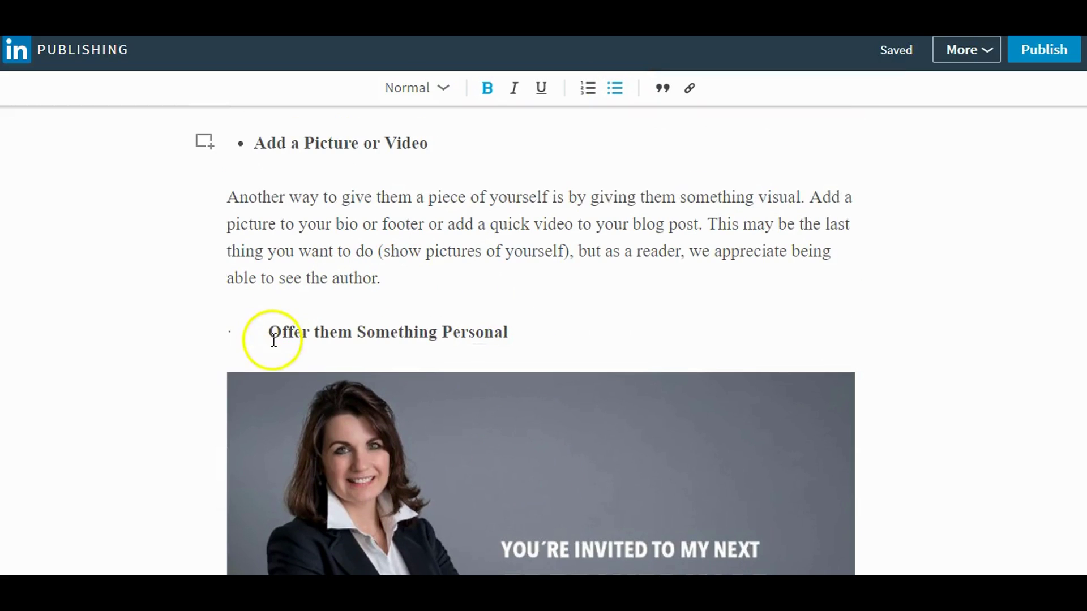
pyautogui.moveTo(271, 330); pyautogui.dragTo(218, 343)
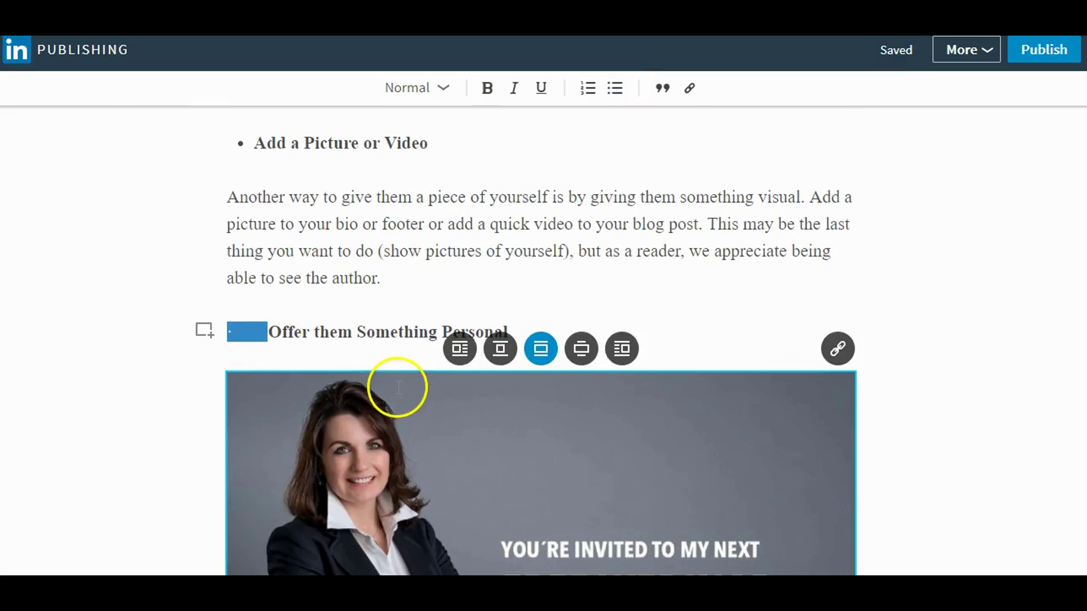
pyautogui.press('BackSpace')
pyautogui.click(615, 87)
# Step: Publish the article with a pasted share message about inserting yourself into each blog post
pyautogui.scroll(-15, 604, 260)
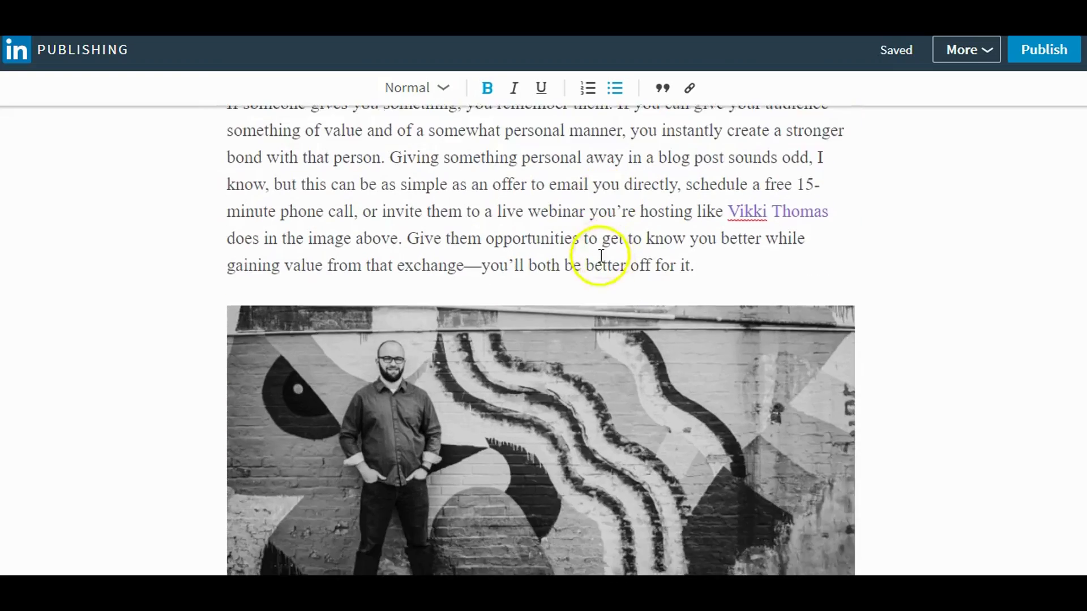
pyautogui.scroll(20, 651, 405)
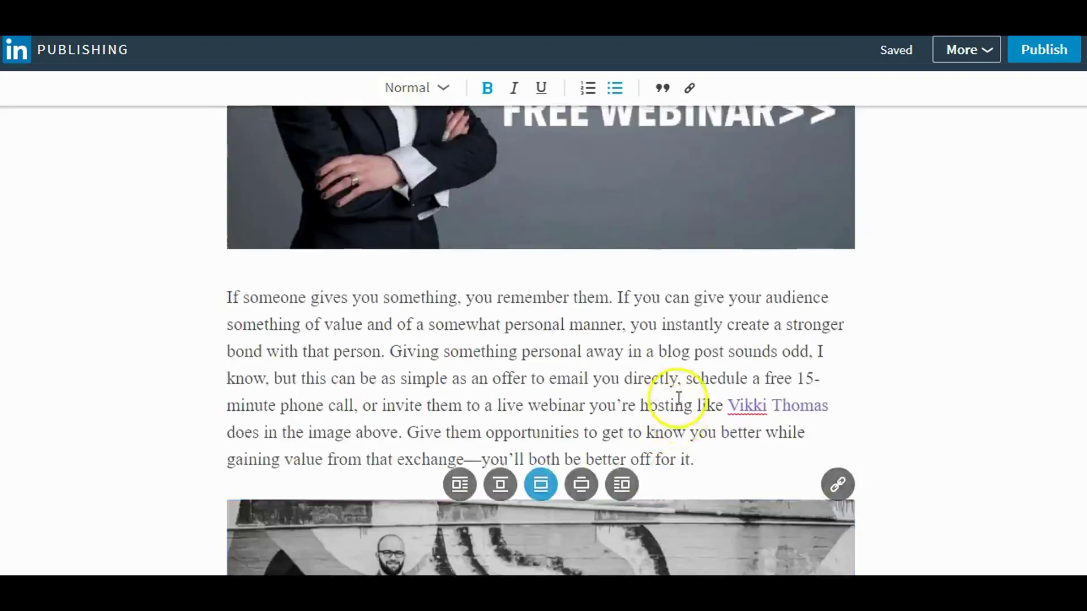
pyautogui.scroll(10, 651, 405)
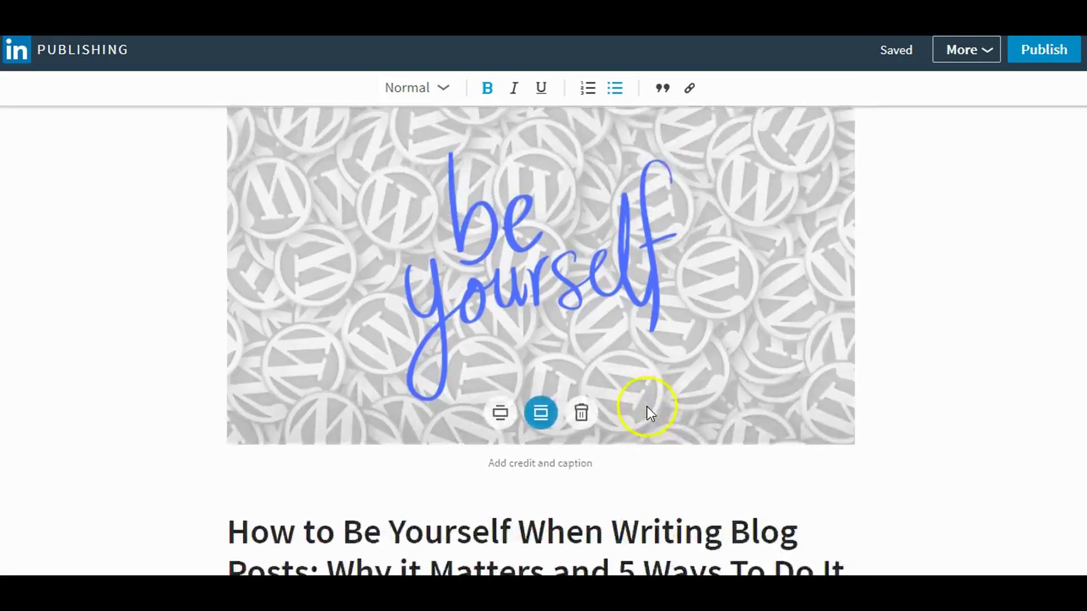
pyautogui.click(1047, 57)
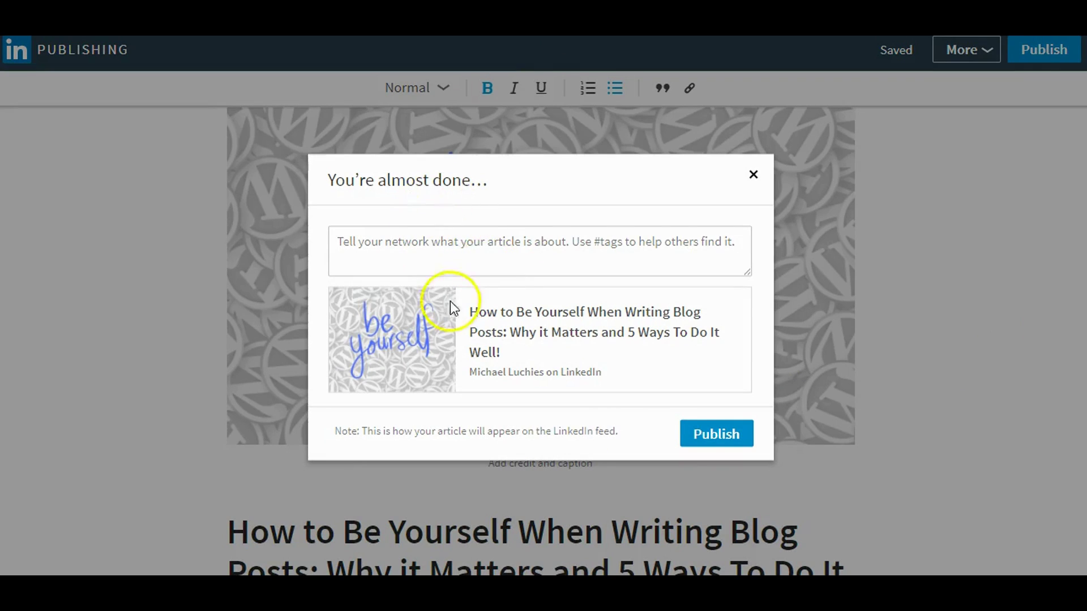
pyautogui.click(458, 251)
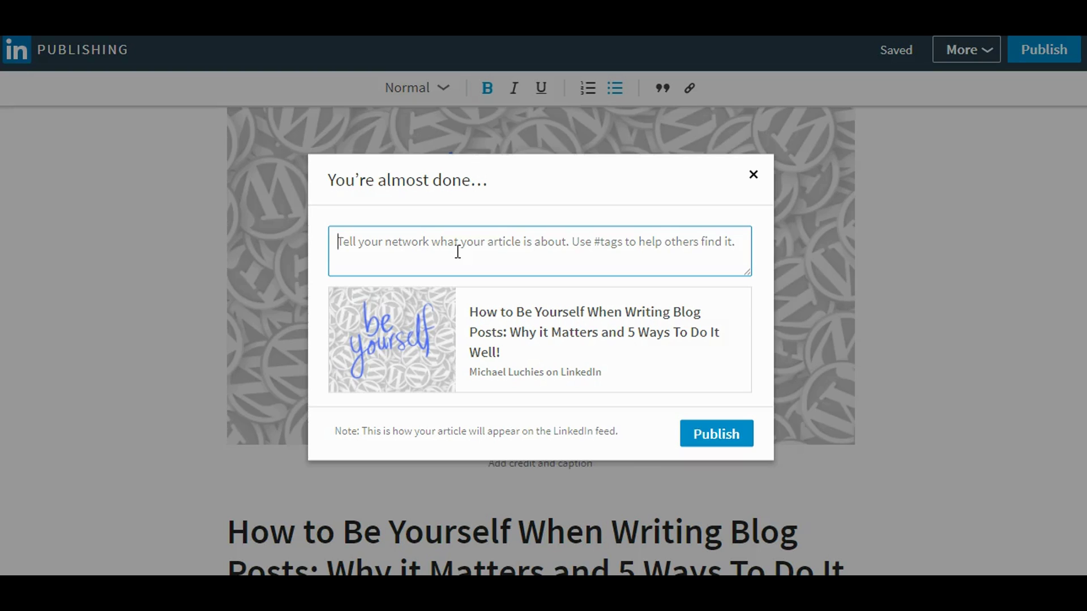
pyautogui.write("My newest post about why you should insert a little bit of yourself into each blog post you write. What do you think? Do you want to know about the writer you're reading?")
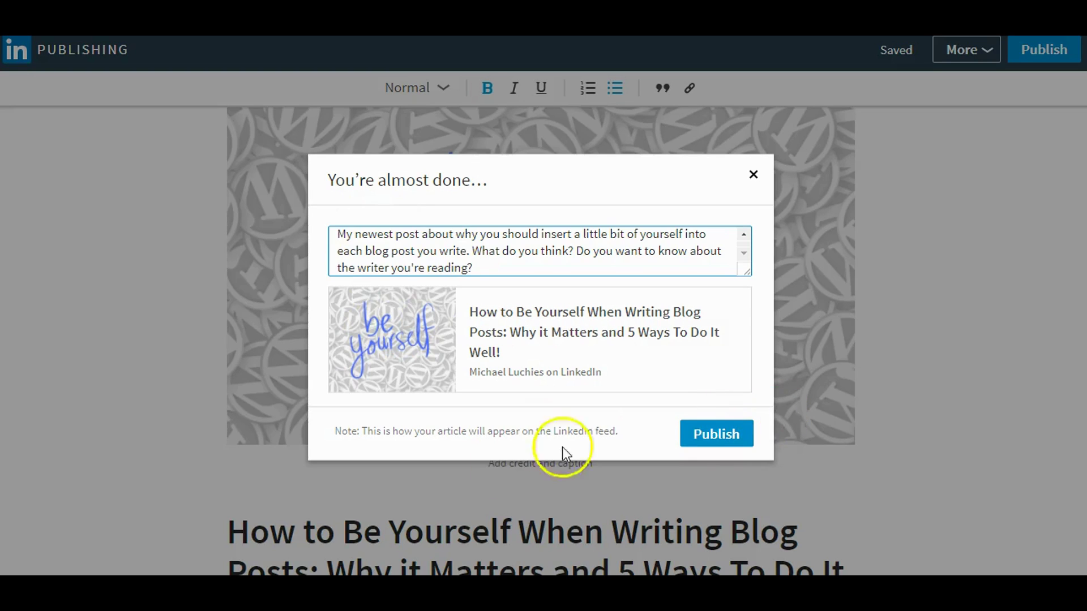
pyautogui.moveTo(364, 428); pyautogui.dragTo(453, 429)
pyautogui.click(619, 427)
pyautogui.click(734, 426)
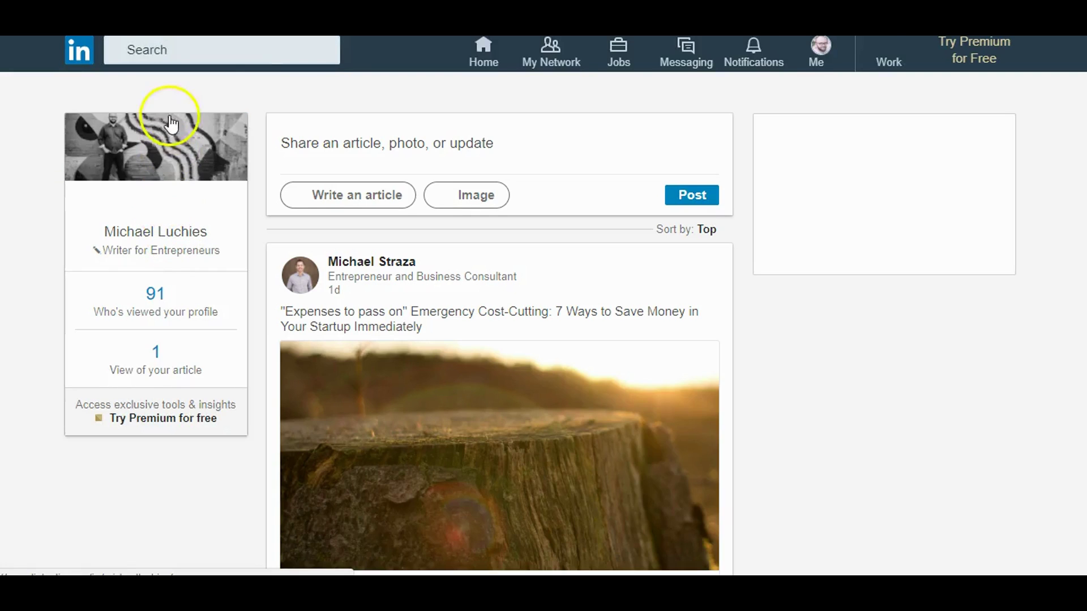
# Step: Open your own profile page from your name on the feed's profile card
pyautogui.click(170, 237)
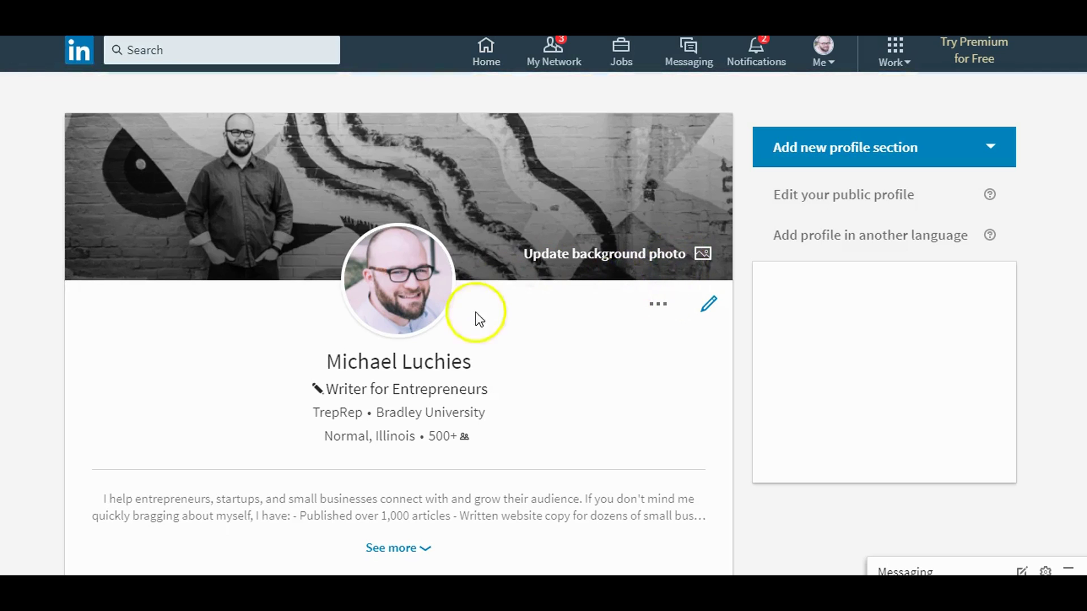
# Step: From the profile's Articles & Activity, open the 'How to Be Yourself When Writing Blog Posts' article
pyautogui.scroll(-3, 218, 294)
pyautogui.scroll(-9, 227, 271)
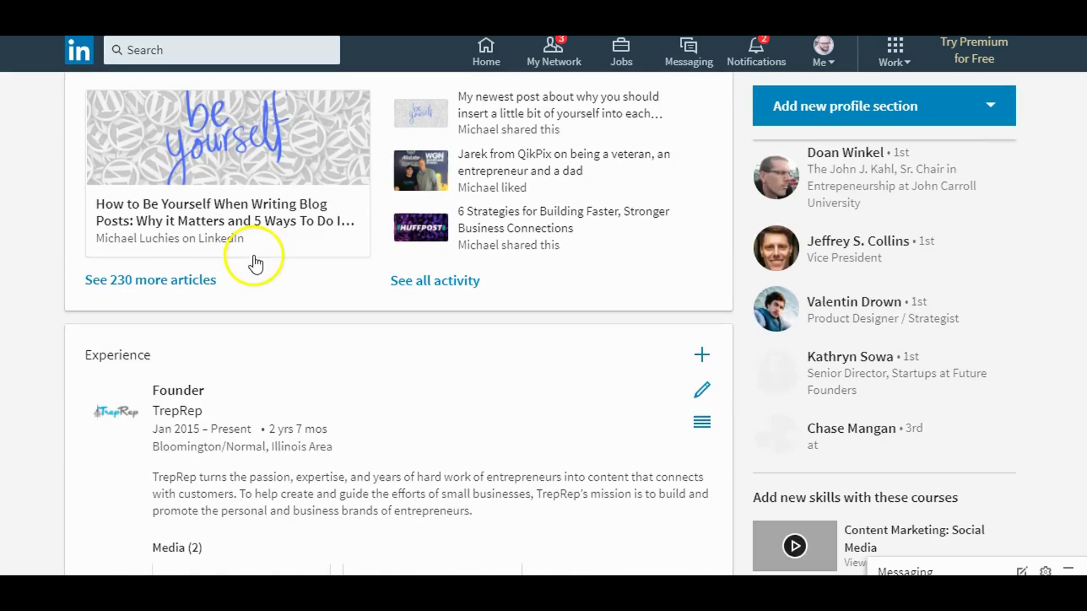
pyautogui.scroll(4, 244, 254)
pyautogui.scroll(-1, 153, 277)
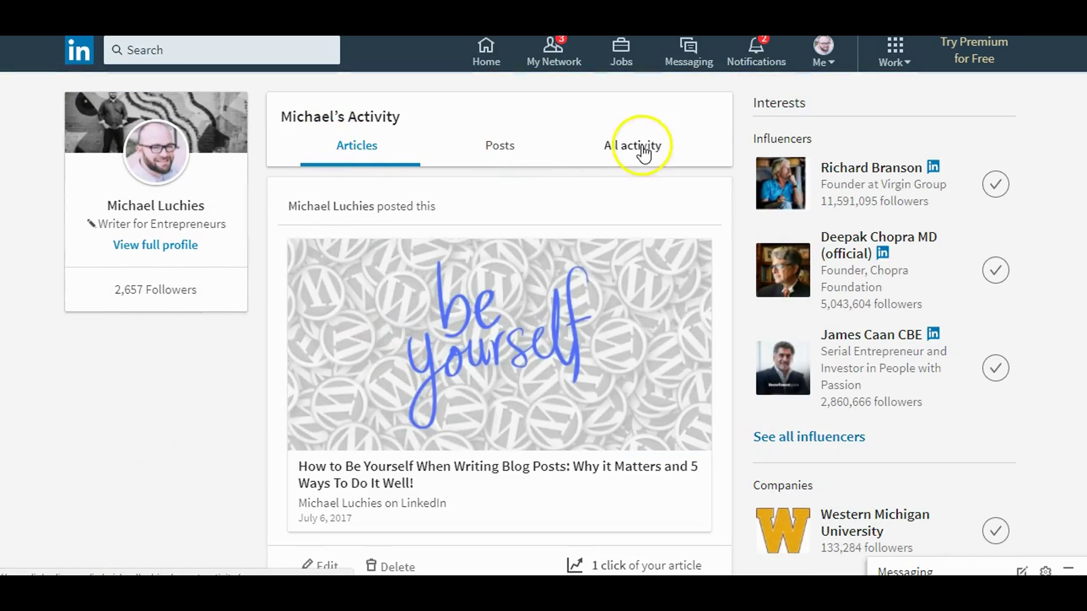
pyautogui.click(433, 329)
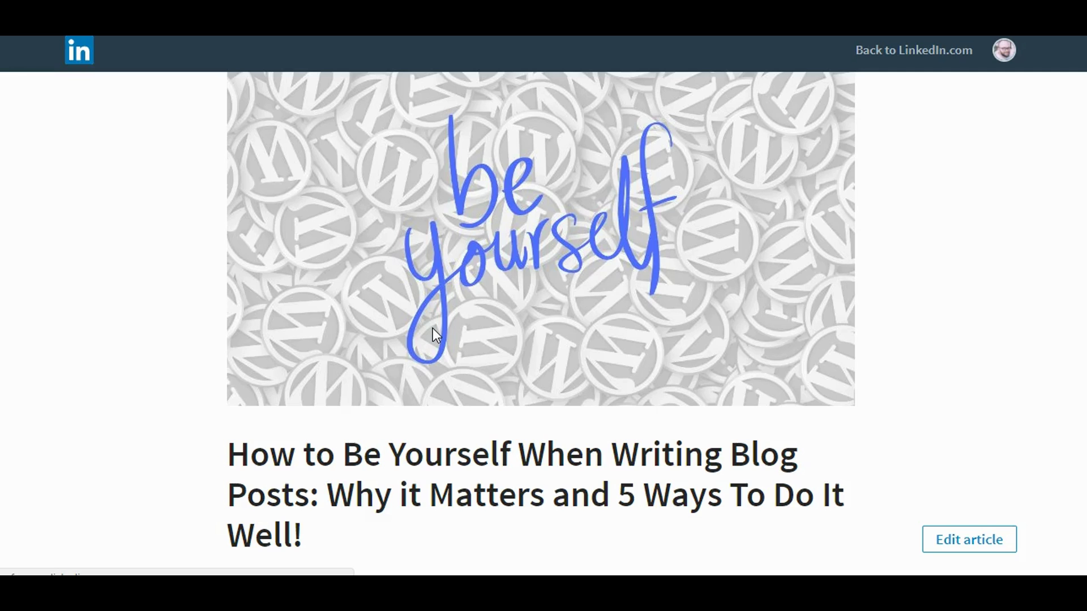